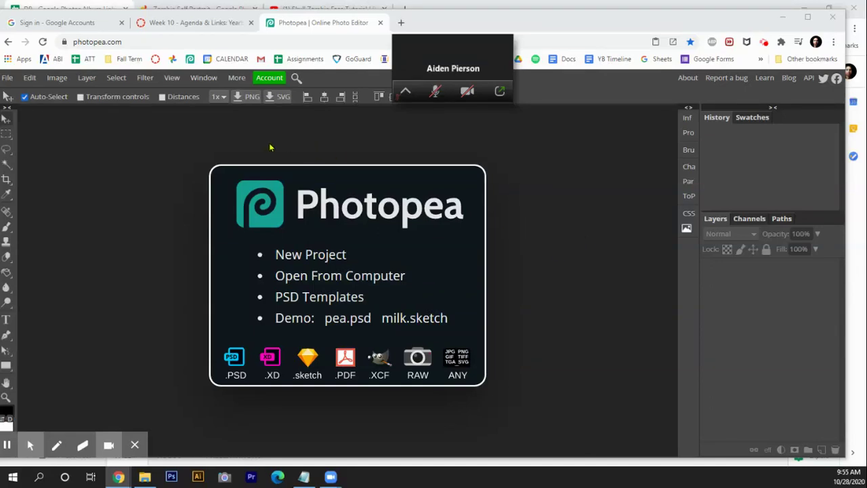
# Open the webcam photo WIN_20200824_08_45_35_Pro through File > Open.
pyautogui.moveTo(508, 25); pyautogui.dragTo(519, 20)
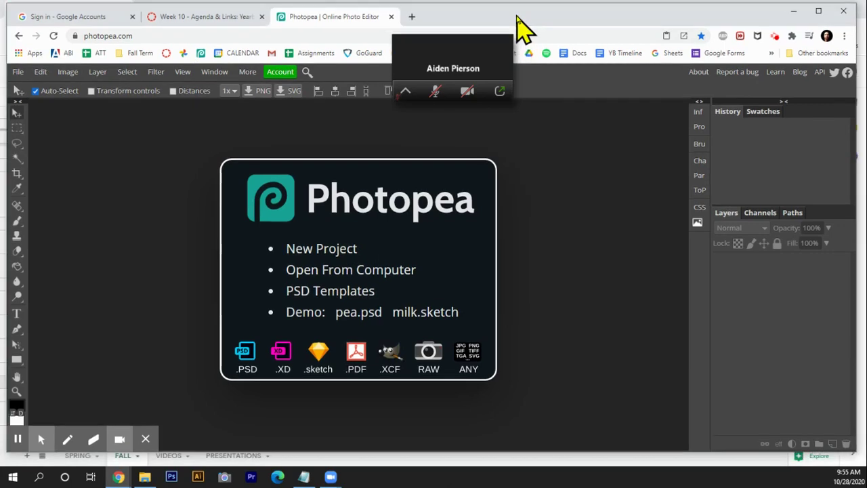
pyautogui.click(19, 72)
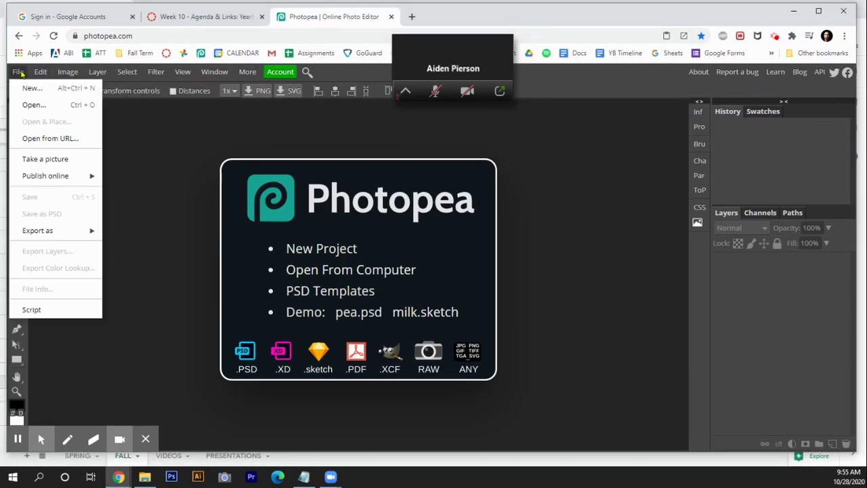
pyautogui.click(34, 105)
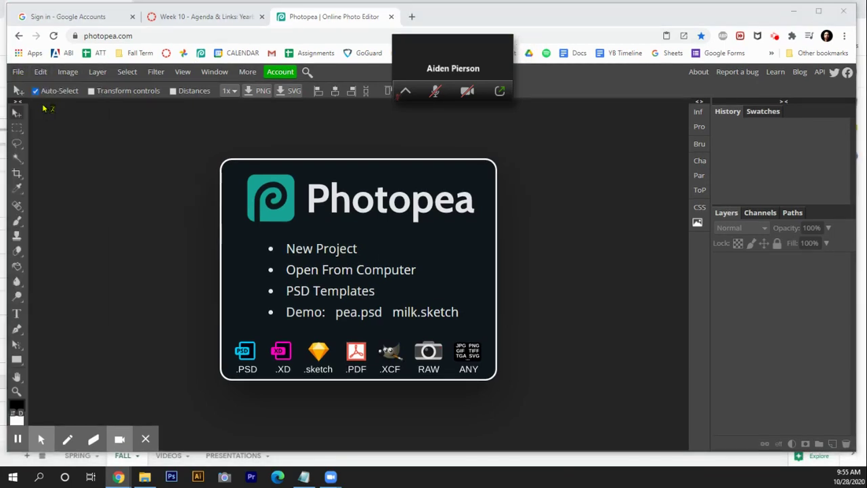
pyautogui.moveTo(367, 88); pyautogui.dragTo(357, 192)
pyautogui.doubleClick(263, 185)
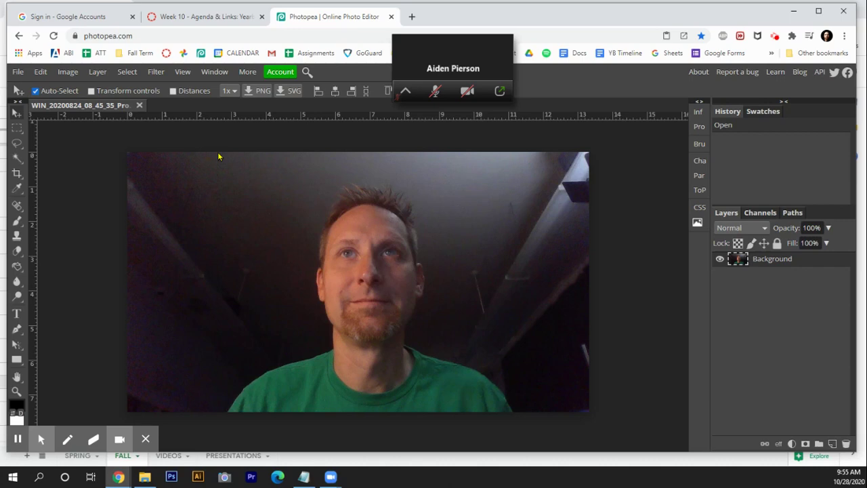
# Crop the photo to a roughly square frame around the face and shoulders.
pyautogui.press('c')
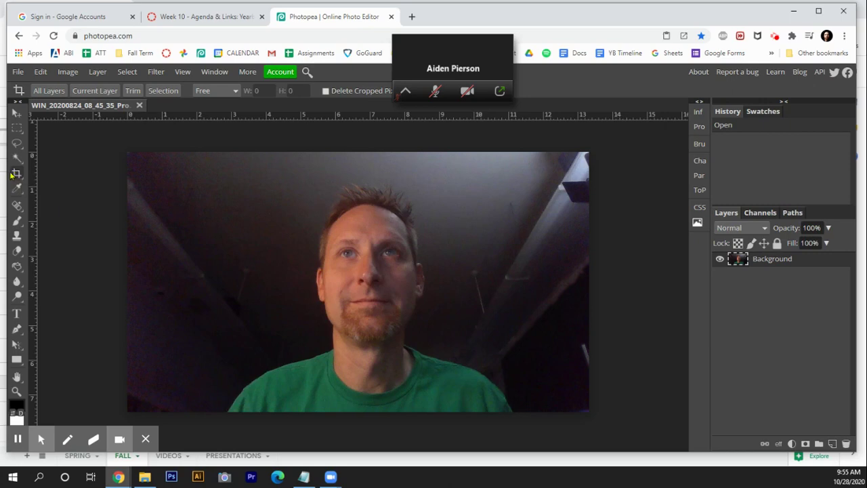
pyautogui.moveTo(218, 160); pyautogui.dragTo(512, 412)
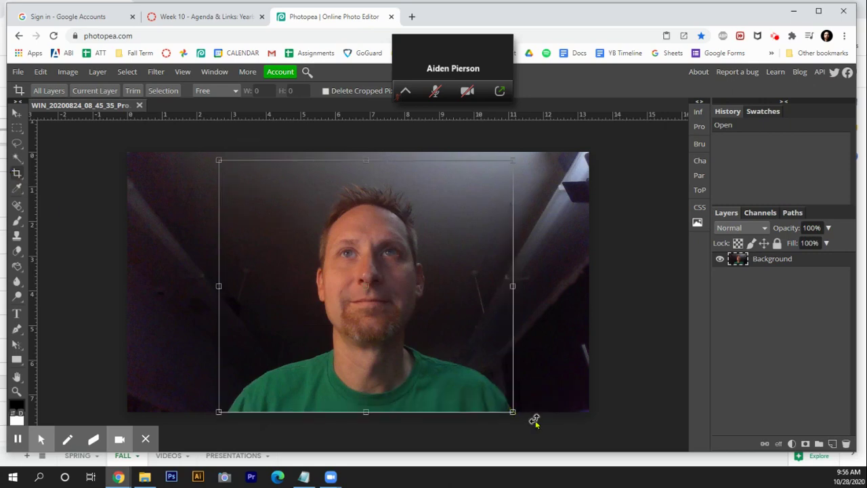
pyautogui.press('Return')
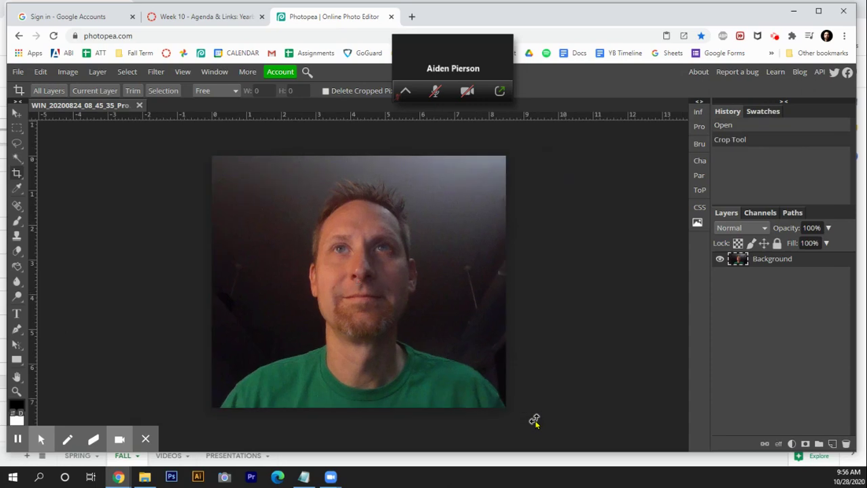
# Open skull.psd as a separate document.
pyautogui.click(17, 71)
pyautogui.click(34, 106)
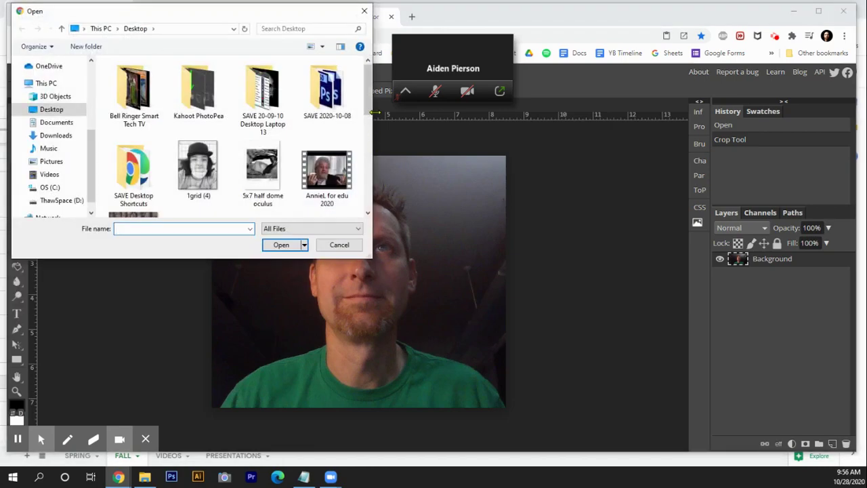
pyautogui.moveTo(366, 107); pyautogui.dragTo(366, 172)
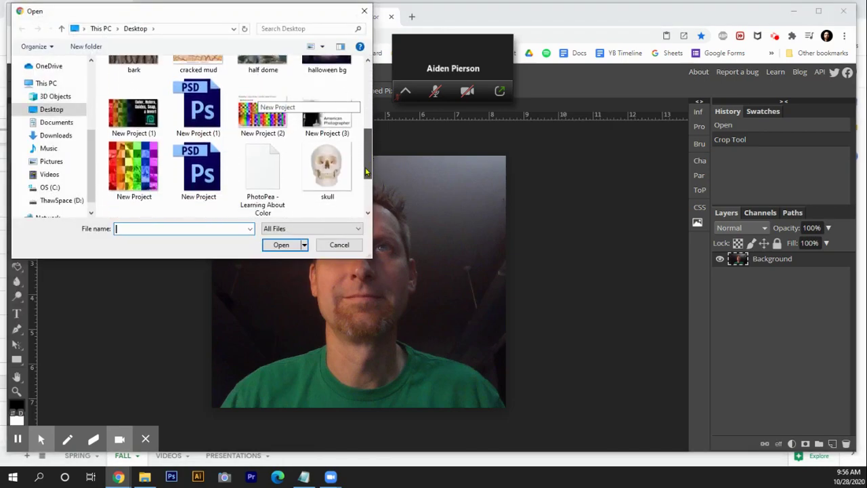
pyautogui.click(325, 164)
pyautogui.doubleClick(325, 163)
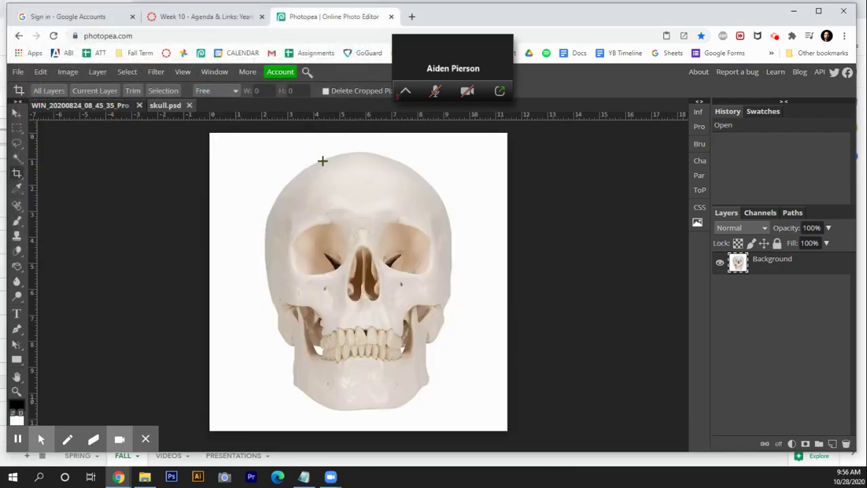
# Copy the whole skull image and paste it into the portrait as Layer 1.
pyautogui.hotkey('ctrl', 'a')
pyautogui.click(398, 290)
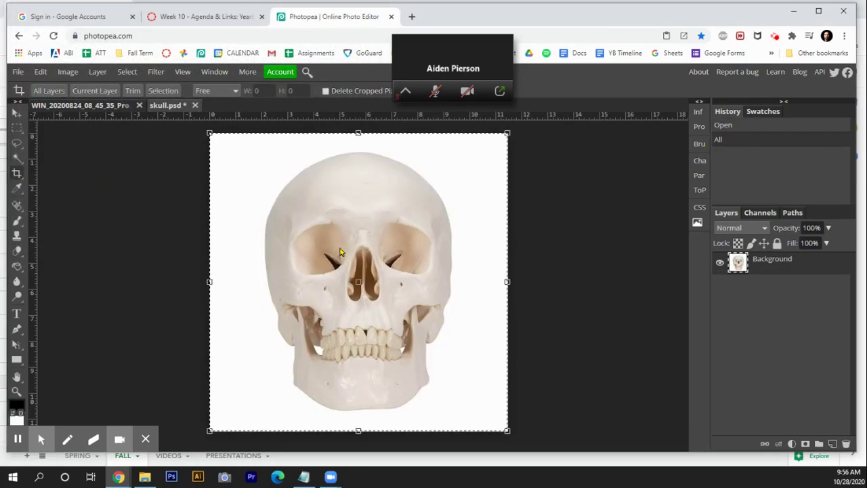
pyautogui.click(91, 106)
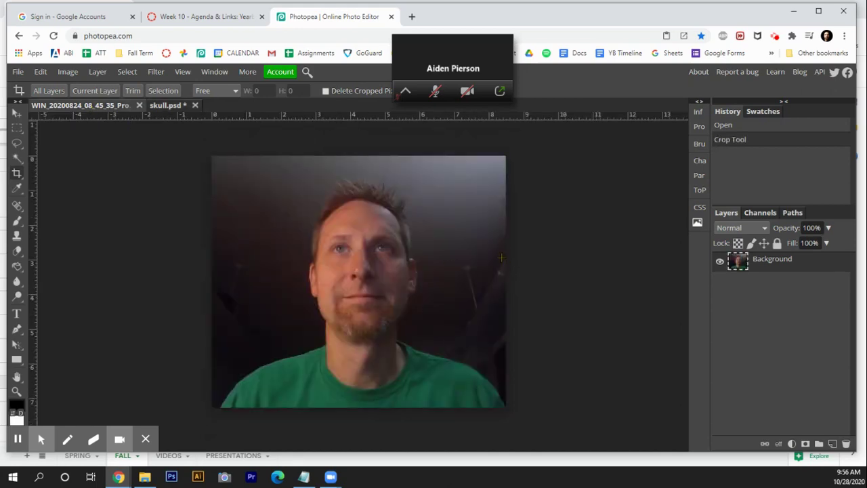
pyautogui.hotkey('ctrl', 'v')
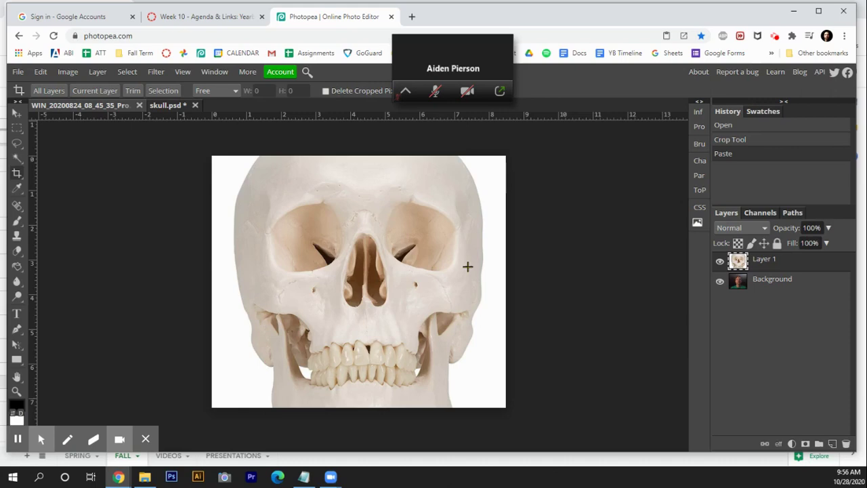
# Free-transform Layer 1 down to about 36% and position the skull over the face.
pyautogui.hotkey('ctrl', '-')
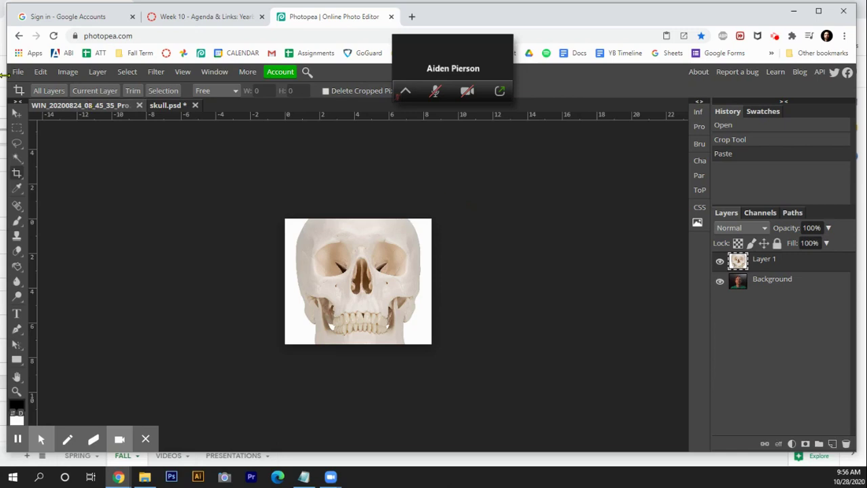
pyautogui.click(41, 71)
pyautogui.click(78, 323)
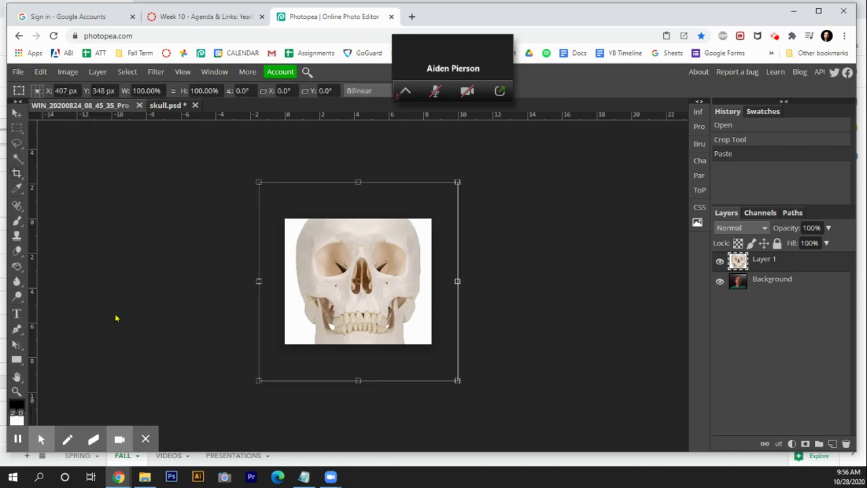
pyautogui.moveTo(457, 182); pyautogui.dragTo(317, 366)
pyautogui.moveTo(316, 326); pyautogui.dragTo(380, 257)
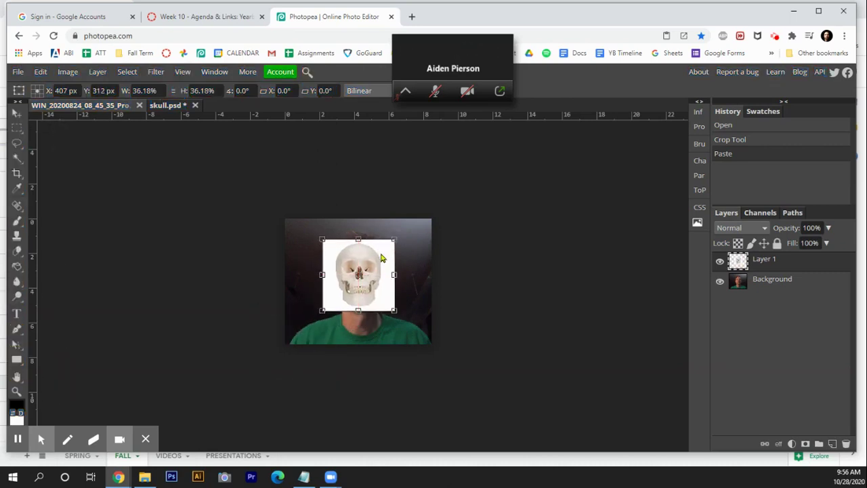
pyautogui.press('c')
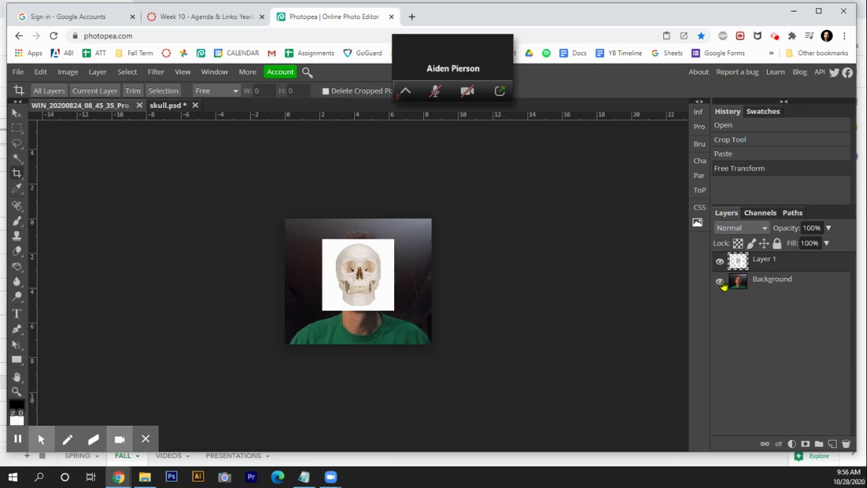
# Lower Layer 1's opacity to 58% so the face shows through the skull.
pyautogui.click(828, 227)
pyautogui.click(821, 243)
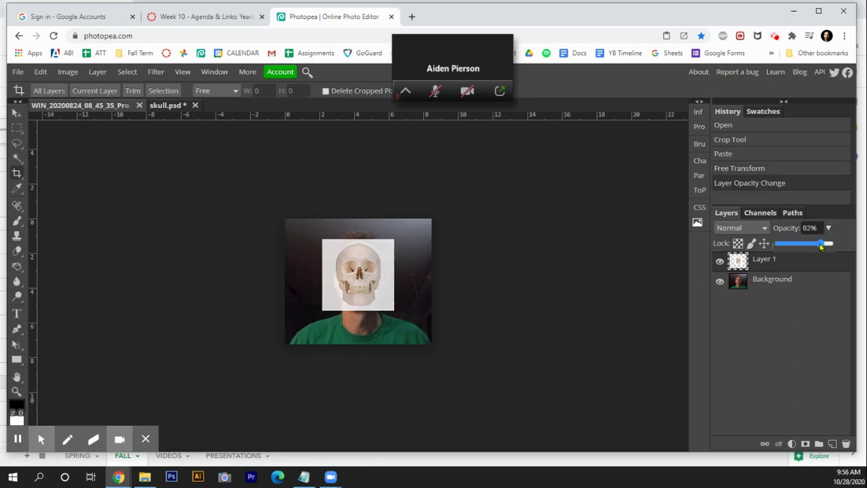
pyautogui.moveTo(820, 245); pyautogui.dragTo(806, 251)
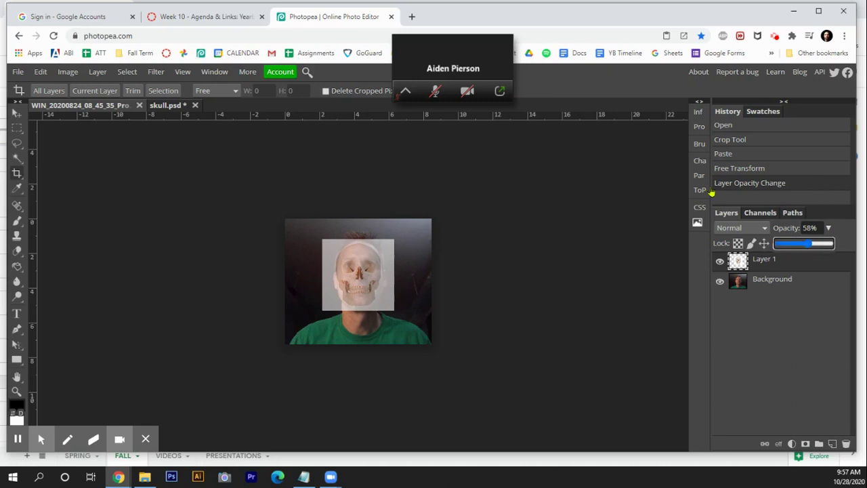
pyautogui.click(225, 165)
pyautogui.hotkey('ctrl', '+')
pyautogui.hotkey('ctrl', '+')
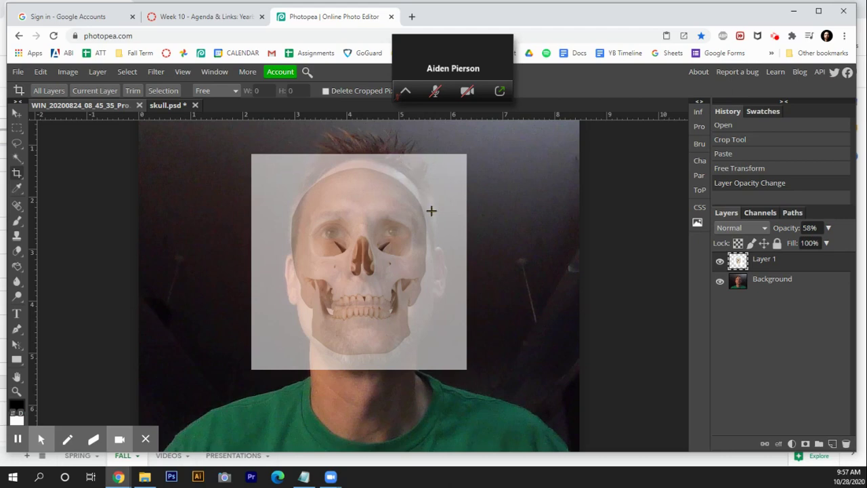
# Delete the grey background around the skull with the Magic Wand, then deselect.
pyautogui.press('w')
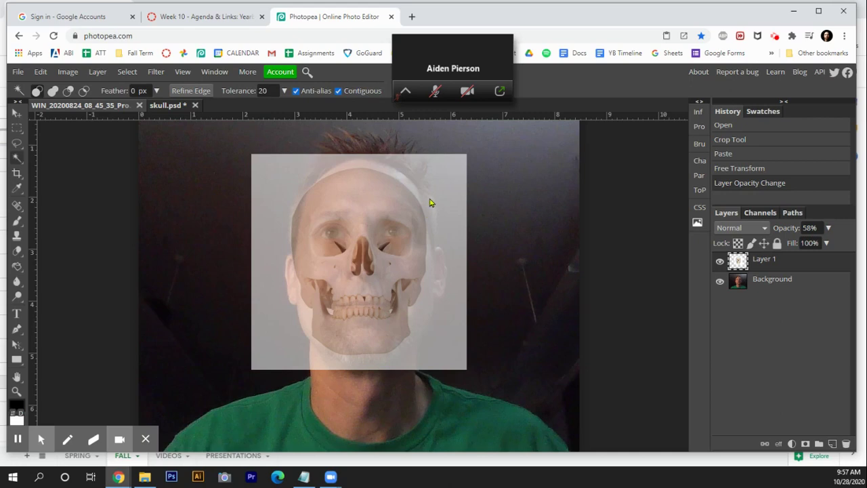
pyautogui.click(437, 193)
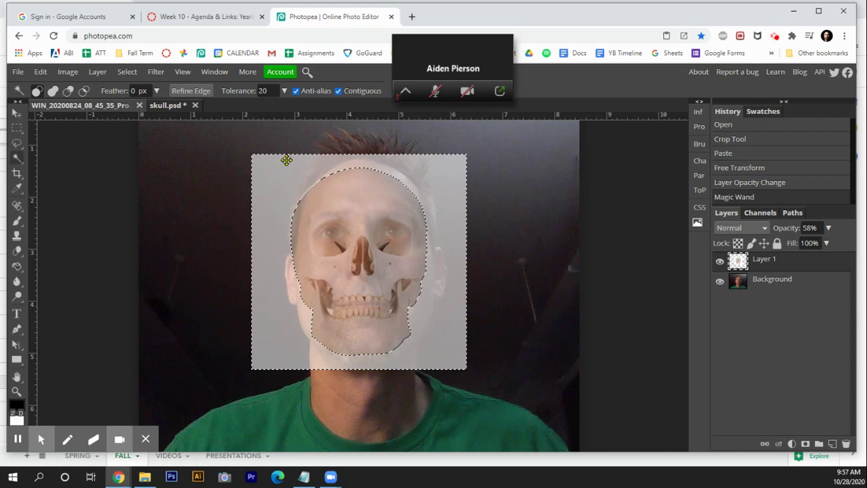
pyautogui.press('Delete')
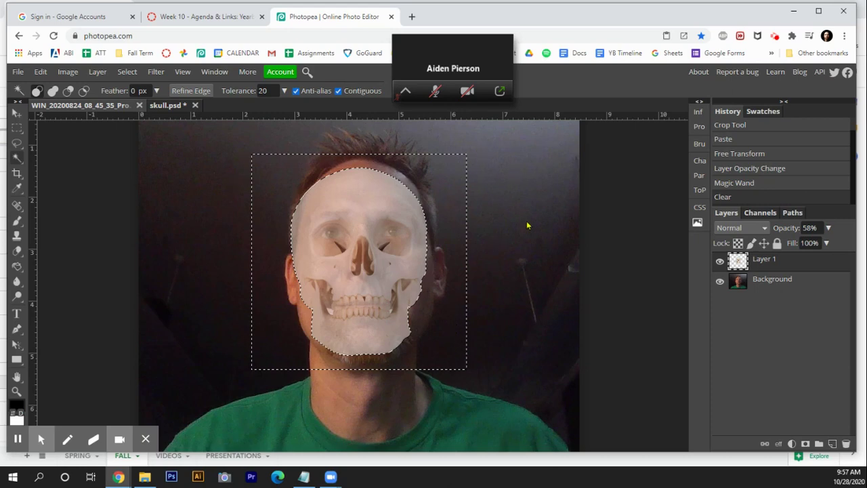
pyautogui.hotkey('ctrl', 'd')
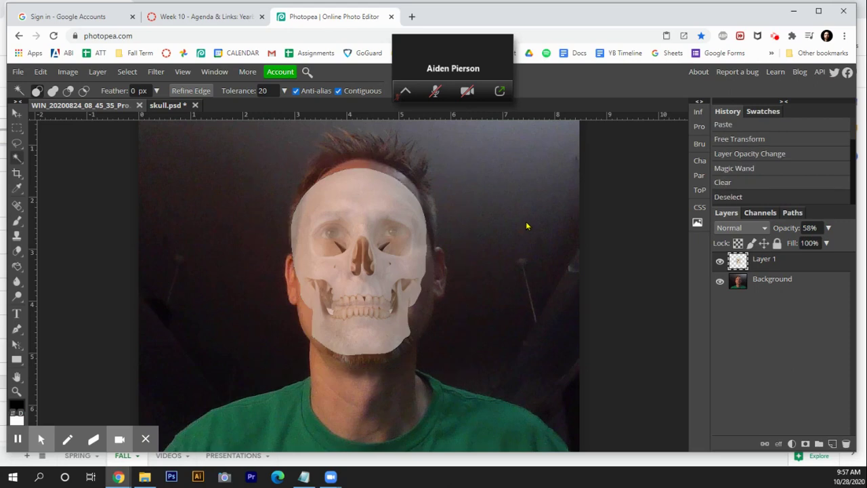
# Enlarge the skull layer to about 109% to fit the face.
pyautogui.hotkey('ctrl', 'alt', 't')
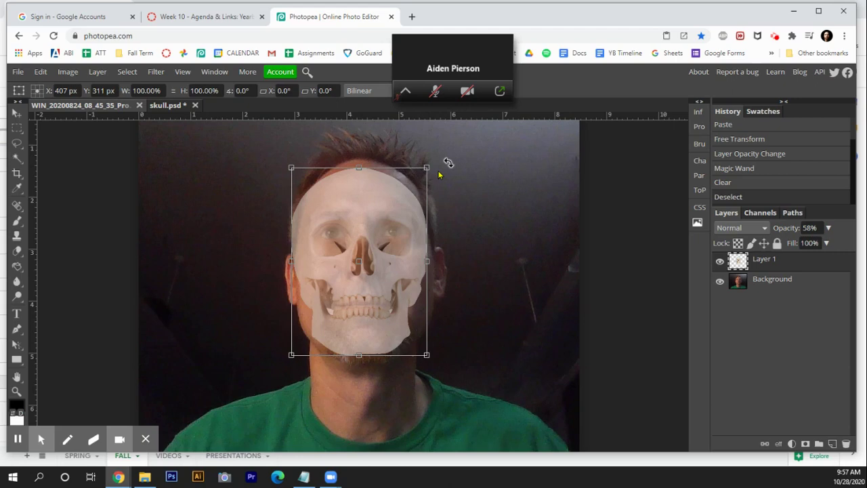
pyautogui.moveTo(419, 161); pyautogui.dragTo(411, 207)
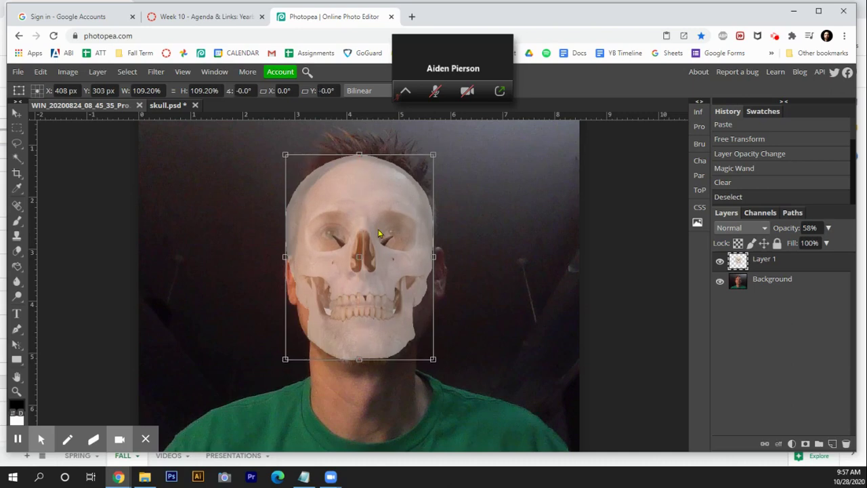
pyautogui.press('Return')
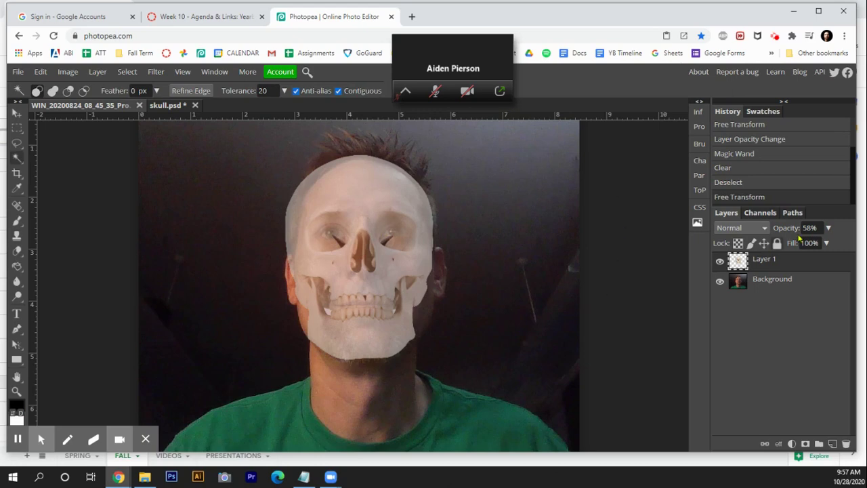
# Return the skull layer to 100% opacity.
pyautogui.click(828, 228)
pyautogui.moveTo(807, 243); pyautogui.dragTo(832, 244)
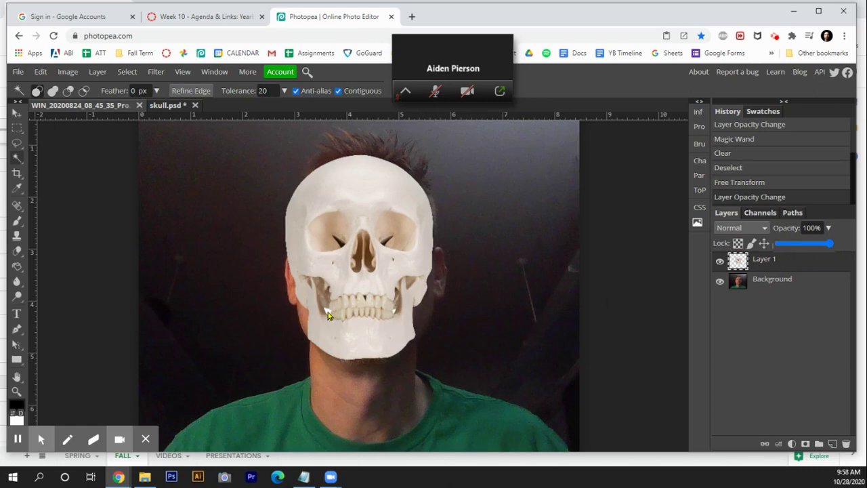
pyautogui.click(411, 306)
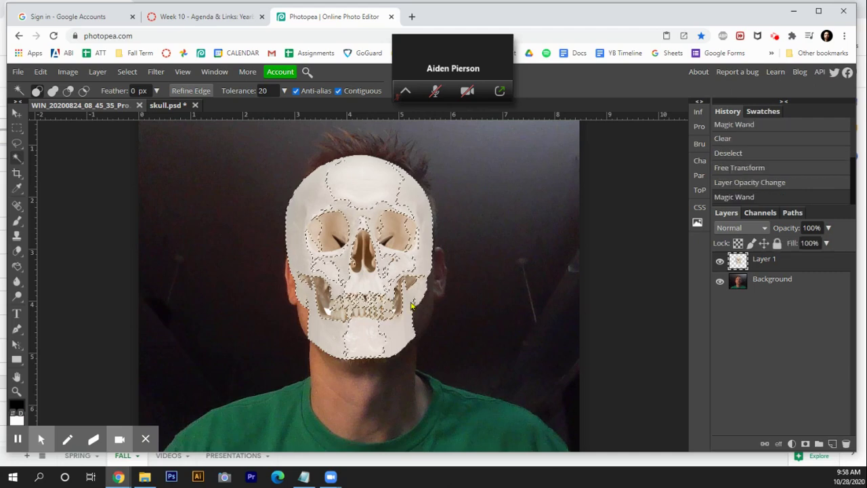
pyautogui.hotkey('ctrl', 'd')
# Erase the white patches beside the left and right lower teeth.
pyautogui.hotkey('ctrl', '+')
pyautogui.hotkey('ctrl', '+')
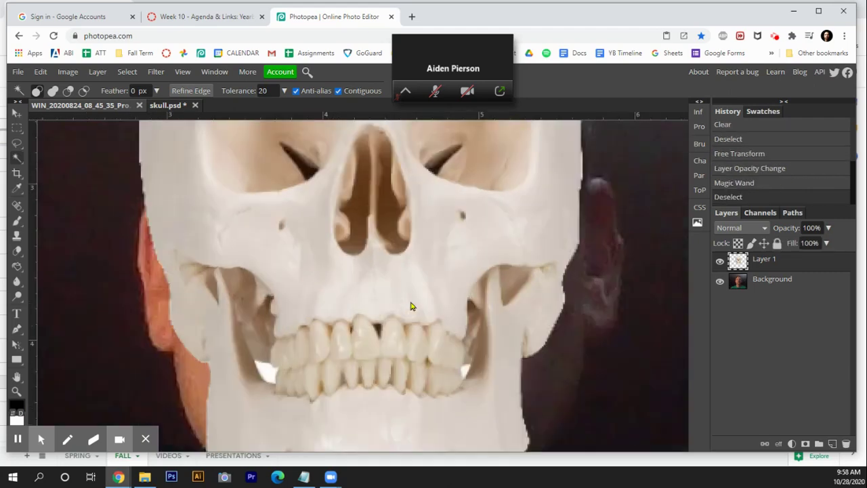
pyautogui.click(266, 372)
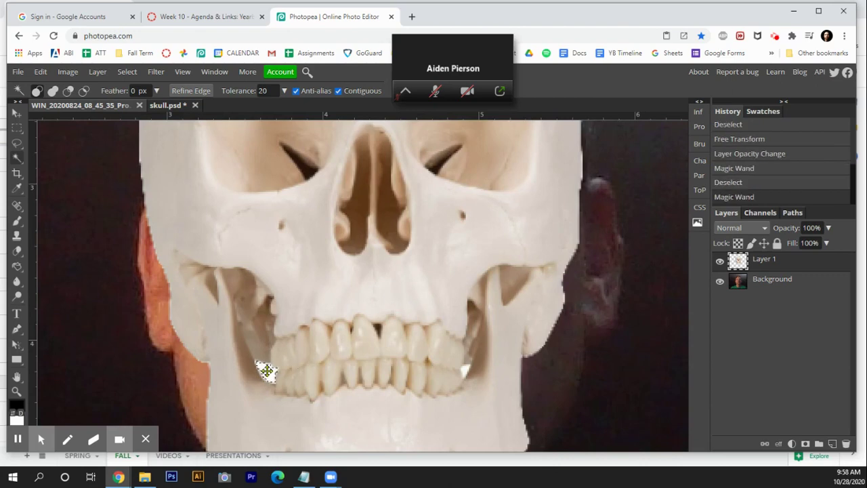
pyautogui.press('Delete')
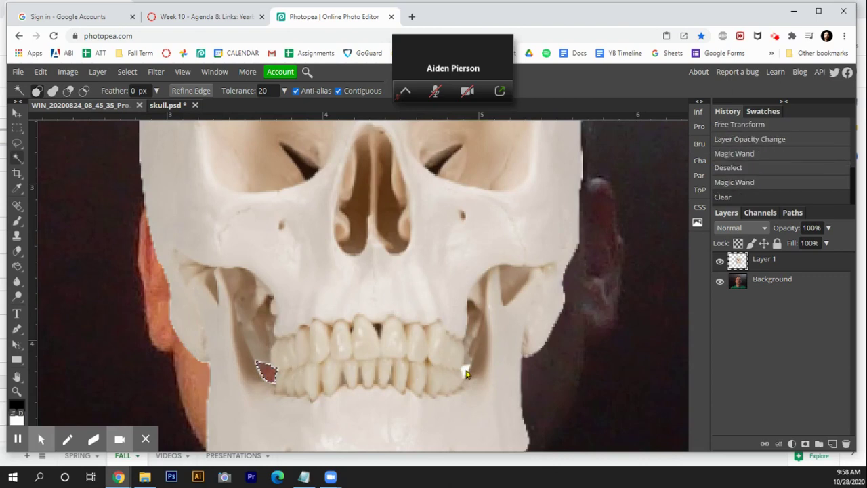
pyautogui.click(465, 372)
pyautogui.press('Delete')
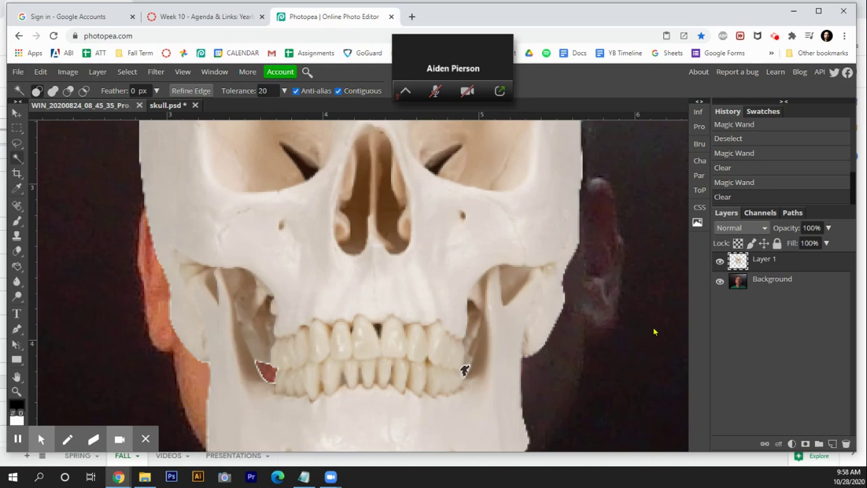
# Move the skull layer below the Background selfie layer.
pyautogui.hotkey('ctrl', '0')
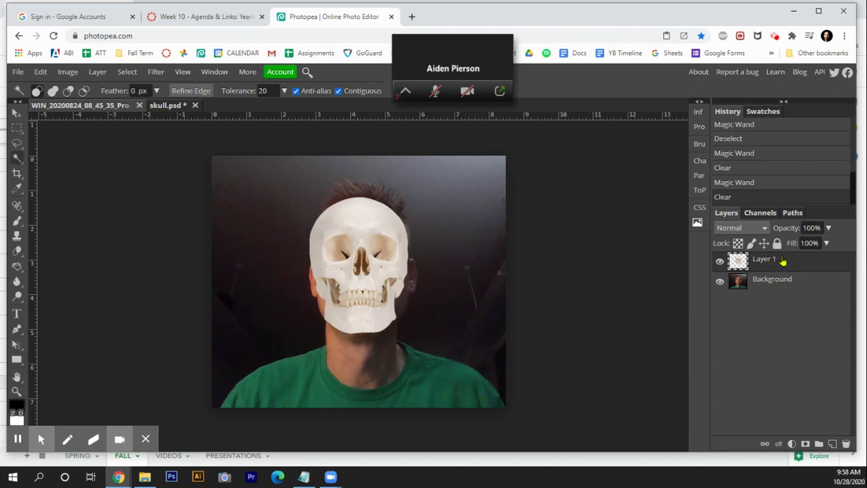
pyautogui.moveTo(782, 261); pyautogui.dragTo(780, 286)
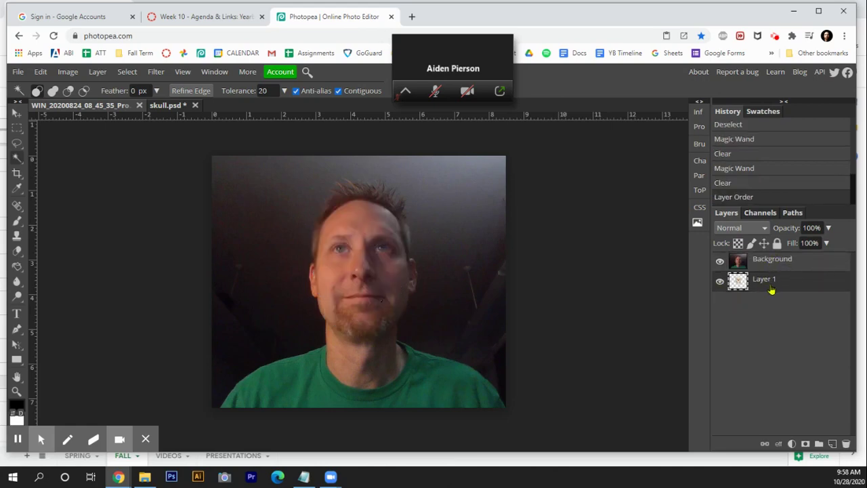
# Rename Layer 1 to SKULL and the Background layer to SELFIE.
pyautogui.doubleClick(764, 279)
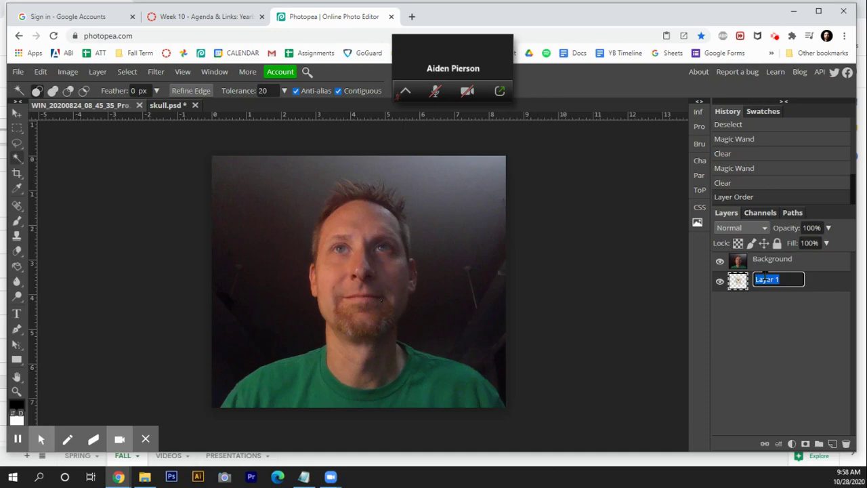
pyautogui.write('SKULL')
pyautogui.doubleClick(775, 258)
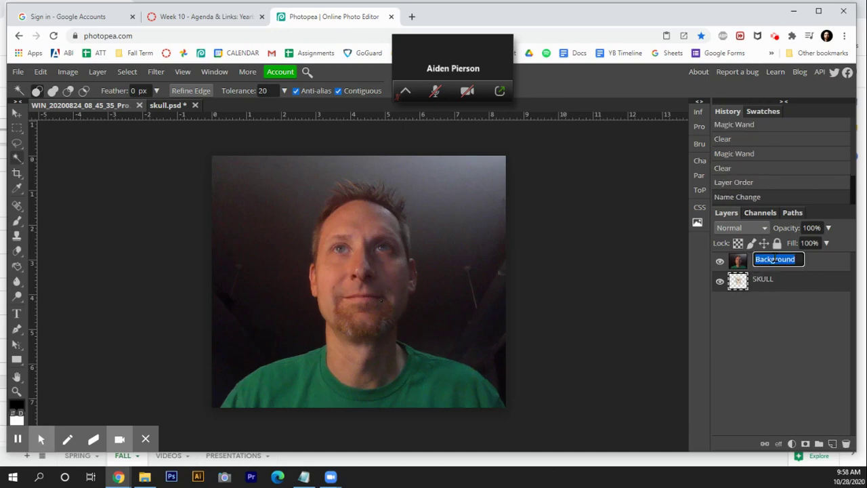
pyautogui.write('SELFIE')
pyautogui.press('Return')
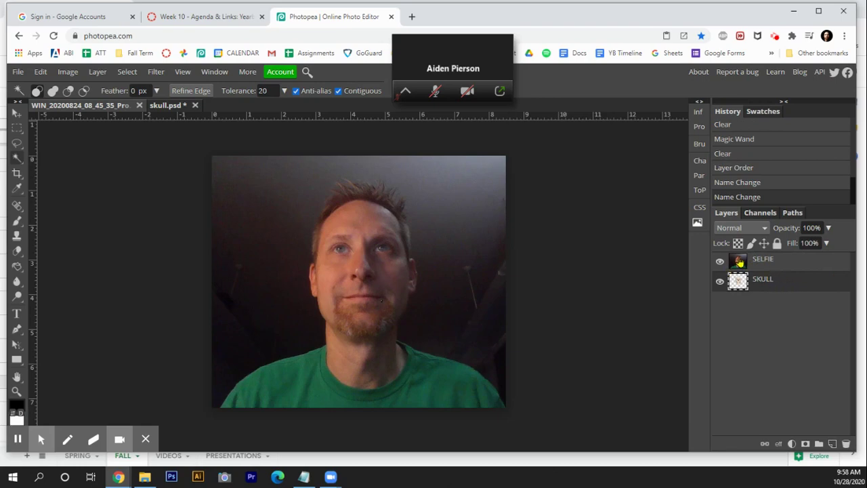
# Add a raster layer mask to the SELFIE layer.
pyautogui.click(740, 262)
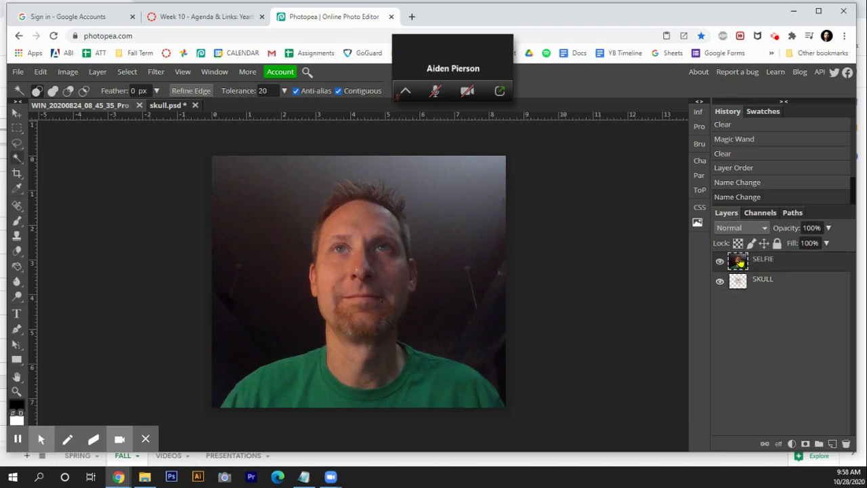
pyautogui.click(806, 444)
pyautogui.press('v')
pyautogui.click(806, 443)
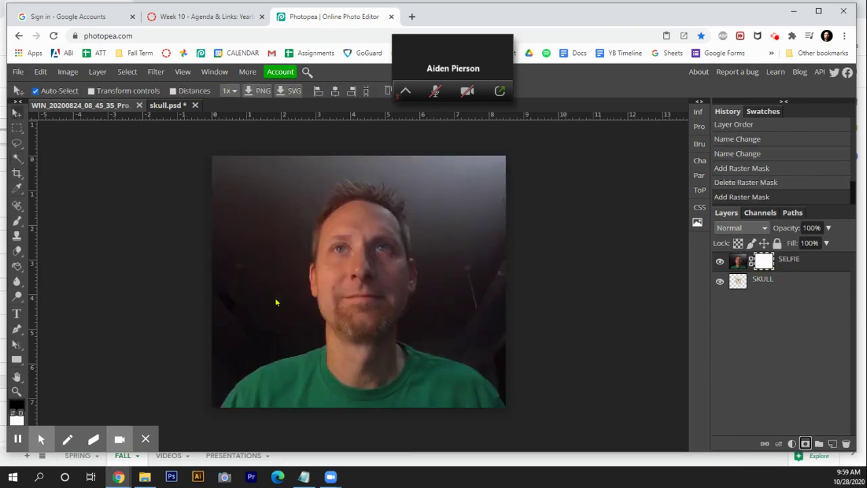
# Choose a soft round brush preset and set its size to about 207 px.
pyautogui.press('b')
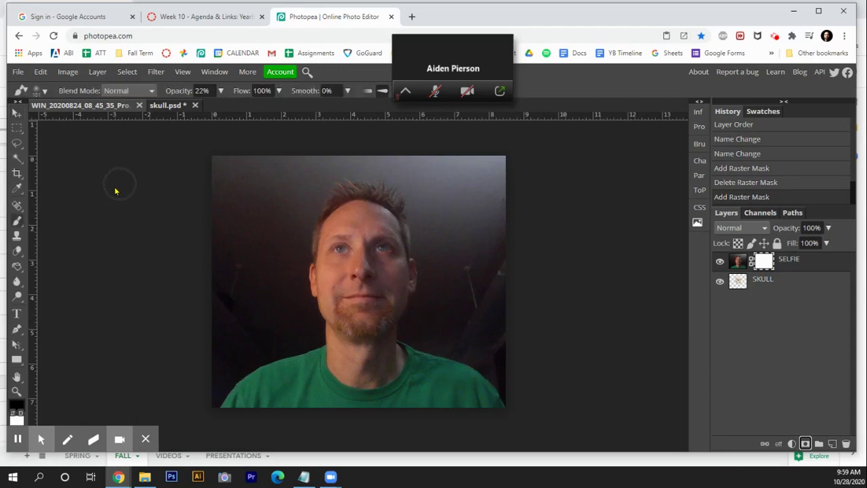
pyautogui.click(42, 91)
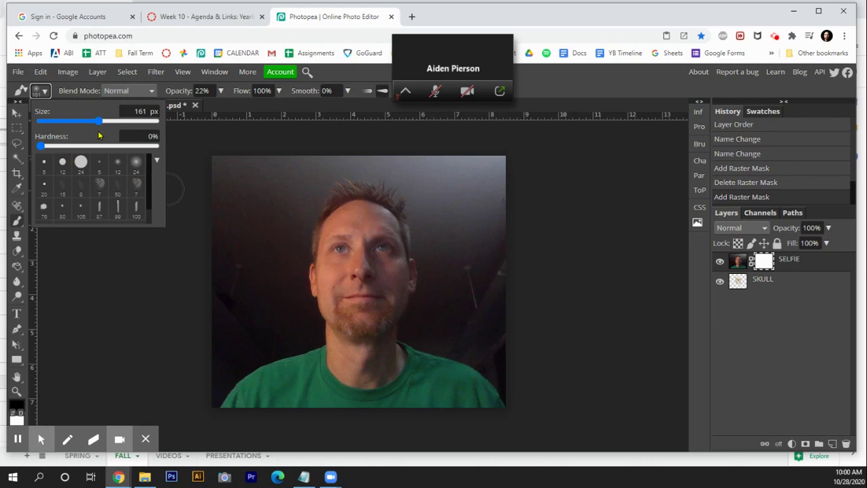
pyautogui.moveTo(99, 120)
pyautogui.mouseDown()
pyautogui.moveTo(71, 120)
pyautogui.moveTo(80, 120)
pyautogui.mouseUp()
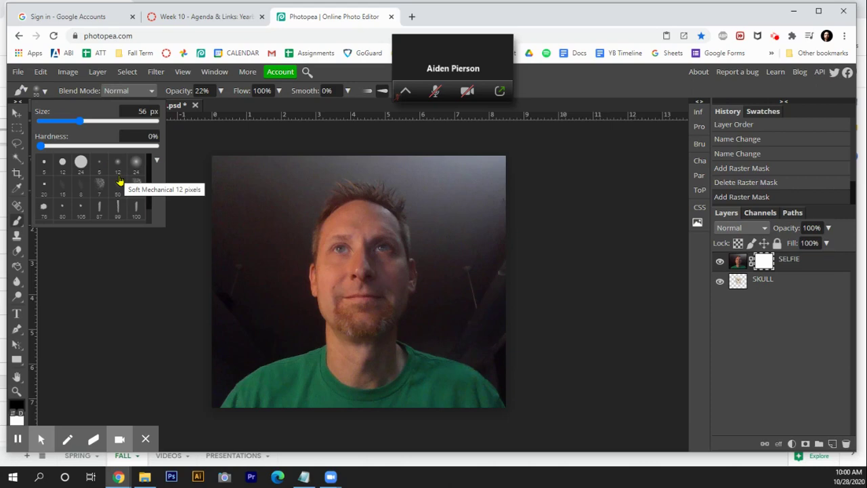
pyautogui.click(137, 166)
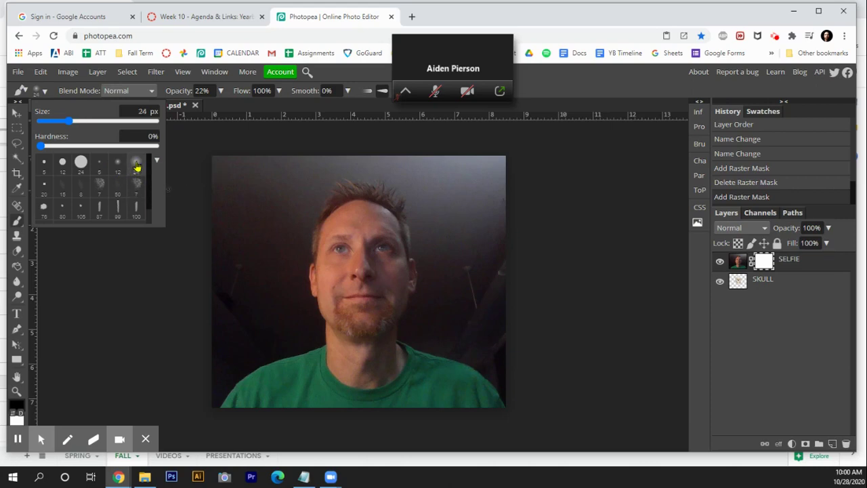
pyautogui.moveTo(69, 120); pyautogui.dragTo(105, 123)
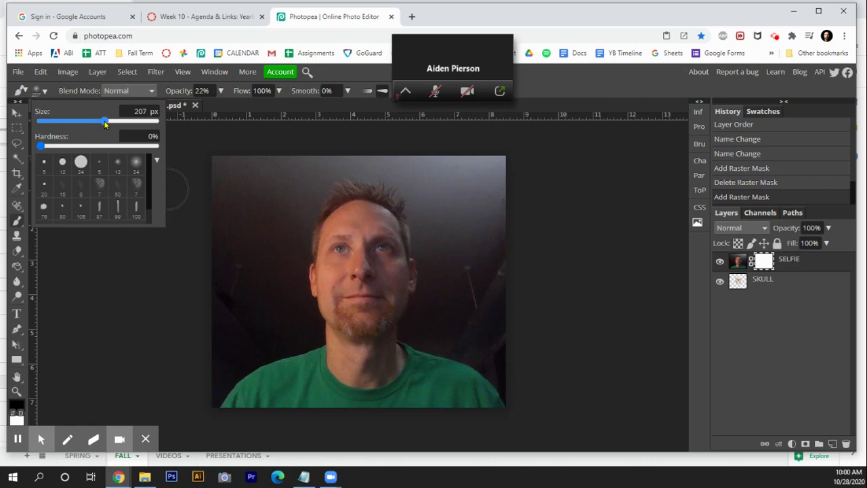
pyautogui.click(86, 120)
# Paint skull-revealing strokes around the eye on the SELFIE mask, then undo most of them.
pyautogui.moveTo(377, 252)
pyautogui.mouseDown()
pyautogui.moveTo(404, 253)
pyautogui.moveTo(384, 255)
pyautogui.moveTo(401, 257)
pyautogui.moveTo(381, 253)
pyautogui.moveTo(376, 267)
pyautogui.moveTo(376, 259)
pyautogui.moveTo(385, 273)
pyautogui.moveTo(386, 256)
pyautogui.moveTo(387, 274)
pyautogui.moveTo(392, 266)
pyautogui.moveTo(394, 282)
pyautogui.moveTo(393, 274)
pyautogui.moveTo(376, 275)
pyautogui.moveTo(383, 281)
pyautogui.moveTo(399, 279)
pyautogui.moveTo(407, 262)
pyautogui.moveTo(390, 232)
pyautogui.moveTo(371, 236)
pyautogui.moveTo(380, 220)
pyautogui.moveTo(380, 237)
pyautogui.moveTo(382, 223)
pyautogui.moveTo(402, 240)
pyautogui.mouseUp()
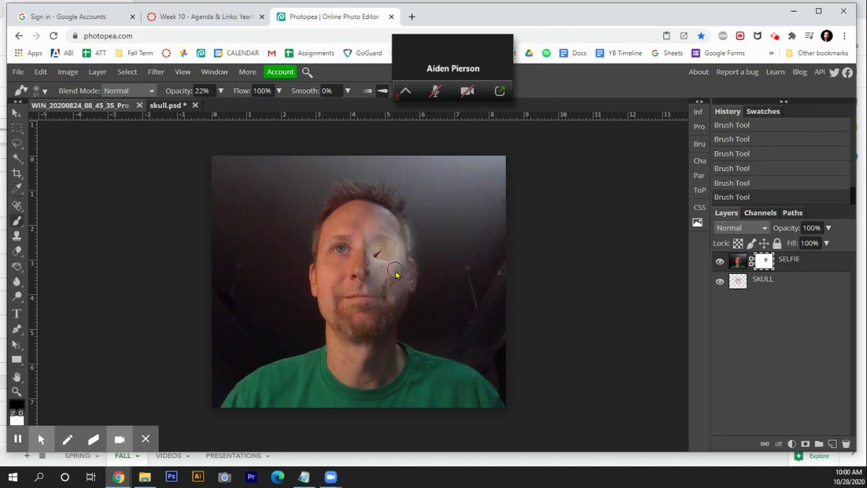
pyautogui.moveTo(392, 275)
pyautogui.mouseDown()
pyautogui.moveTo(388, 247)
pyautogui.moveTo(379, 255)
pyautogui.moveTo(384, 240)
pyautogui.moveTo(383, 268)
pyautogui.moveTo(392, 250)
pyautogui.moveTo(376, 248)
pyautogui.moveTo(402, 259)
pyautogui.mouseUp()
pyautogui.hotkey('ctrl', 'z')
pyautogui.hotkey('ctrl', 'z')
pyautogui.hotkey('ctrl', 'z')
pyautogui.hotkey('ctrl', 'z')
pyautogui.hotkey('ctrl', 'z')
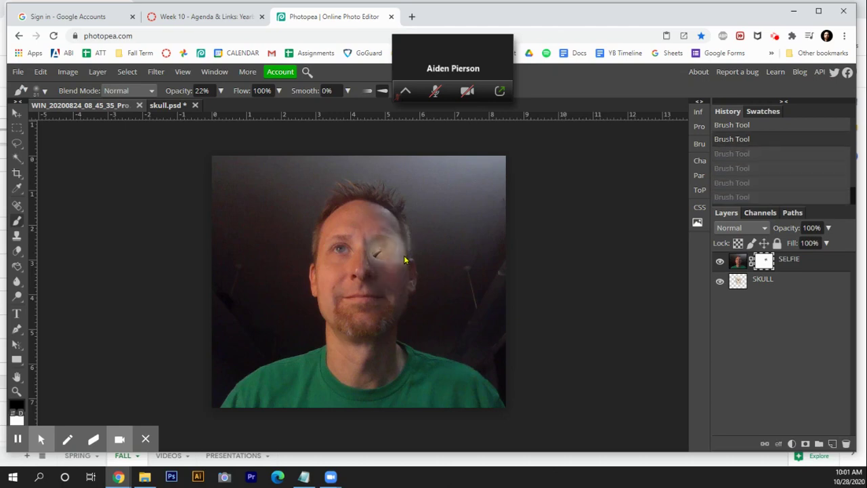
# Undo the last stroke, then repaint the SELFIE mask to reveal the skull around the right eye and forehead.
pyautogui.hotkey('ctrl', 'z')
pyautogui.hotkey('ctrl', 'z')
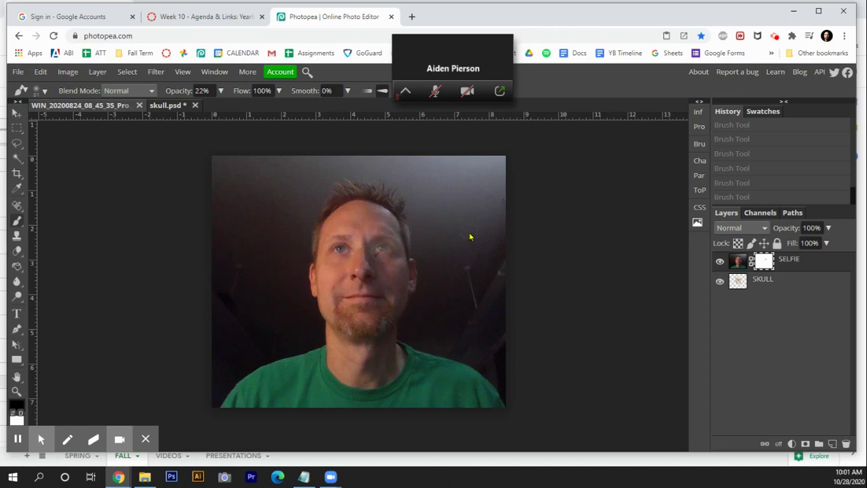
pyautogui.hotkey('ctrl', '+')
pyautogui.hotkey('ctrl', '+')
pyautogui.hotkey('ctrl', '+')
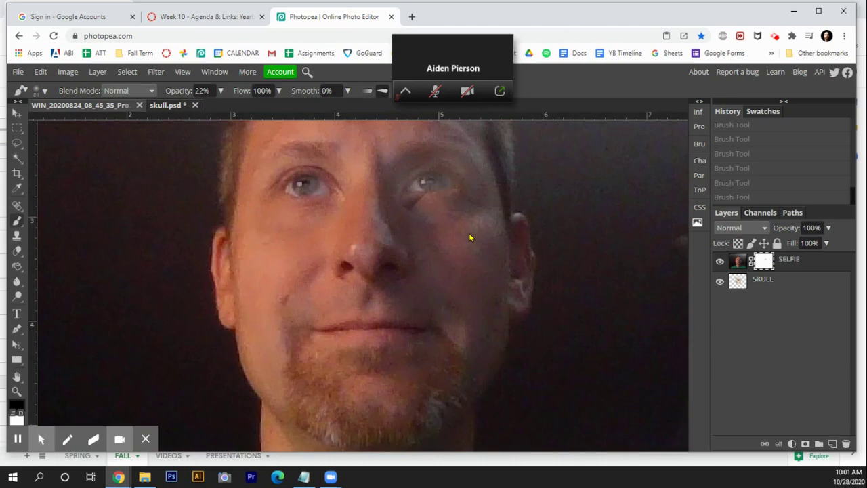
pyautogui.hotkey('ctrl', '-')
pyautogui.hotkey('ctrl', '-')
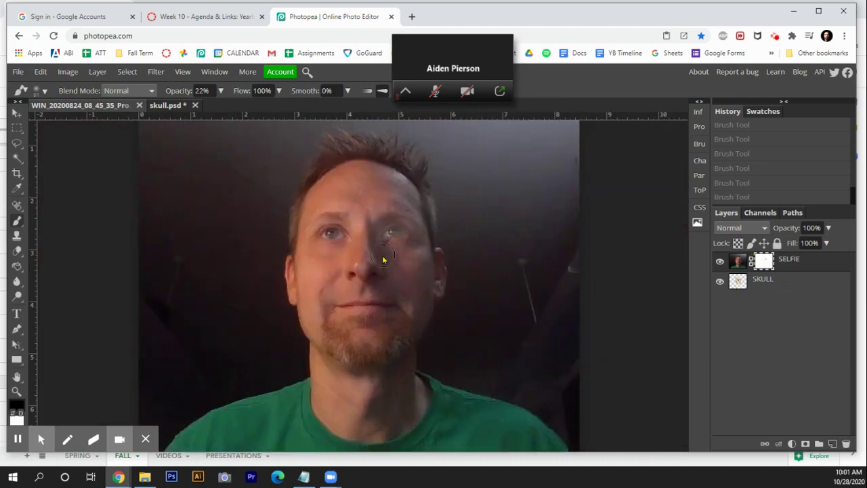
pyautogui.moveTo(382, 255)
pyautogui.mouseDown()
pyautogui.moveTo(416, 254)
pyautogui.moveTo(387, 250)
pyautogui.moveTo(411, 249)
pyautogui.moveTo(392, 268)
pyautogui.moveTo(397, 293)
pyautogui.moveTo(385, 289)
pyautogui.moveTo(380, 272)
pyautogui.moveTo(380, 309)
pyautogui.moveTo(393, 302)
pyautogui.moveTo(378, 307)
pyautogui.moveTo(377, 289)
pyautogui.moveTo(386, 300)
pyautogui.moveTo(401, 287)
pyautogui.moveTo(374, 333)
pyautogui.moveTo(395, 322)
pyautogui.moveTo(411, 278)
pyautogui.moveTo(401, 297)
pyautogui.moveTo(413, 292)
pyautogui.moveTo(412, 306)
pyautogui.moveTo(417, 267)
pyautogui.mouseUp()
pyautogui.moveTo(385, 196)
pyautogui.mouseDown()
pyautogui.moveTo(402, 202)
pyautogui.moveTo(386, 178)
pyautogui.moveTo(400, 196)
pyautogui.mouseUp()
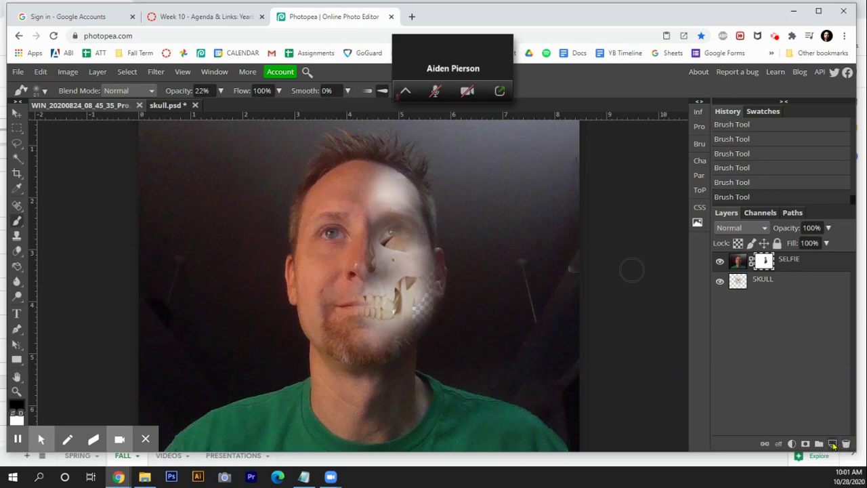
# Add a new layer below SKULL, name it 'base background', and fill it with black.
pyautogui.click(832, 444)
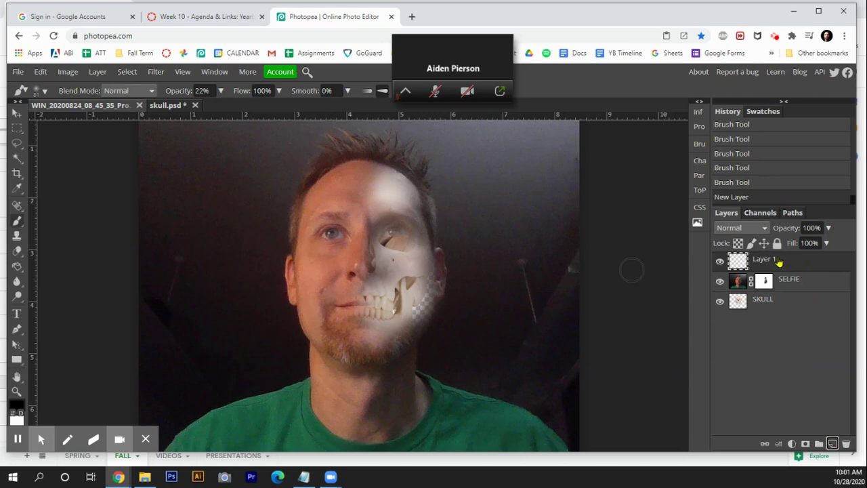
pyautogui.moveTo(779, 262); pyautogui.dragTo(774, 306)
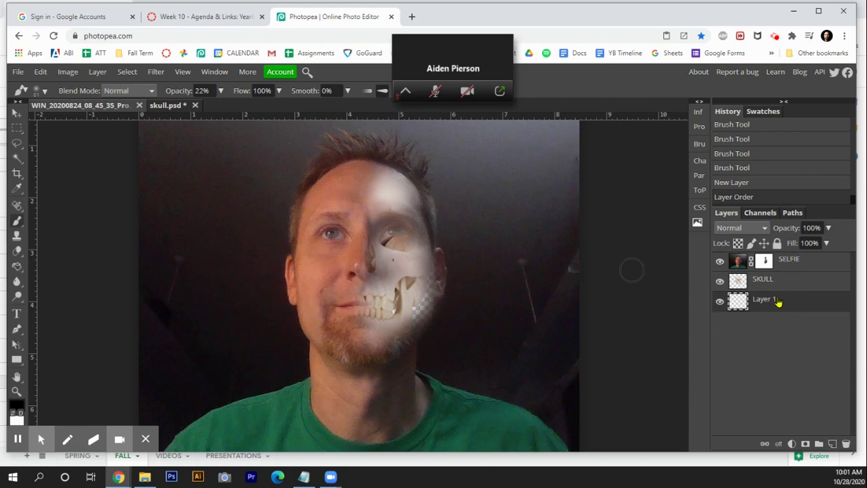
pyautogui.doubleClick(773, 303)
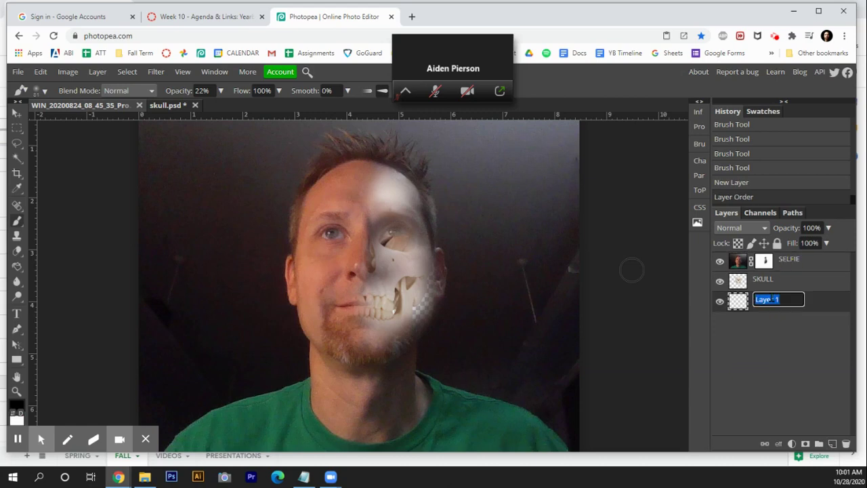
pyautogui.write('b')
pyautogui.write('ase background')
pyautogui.press('Return')
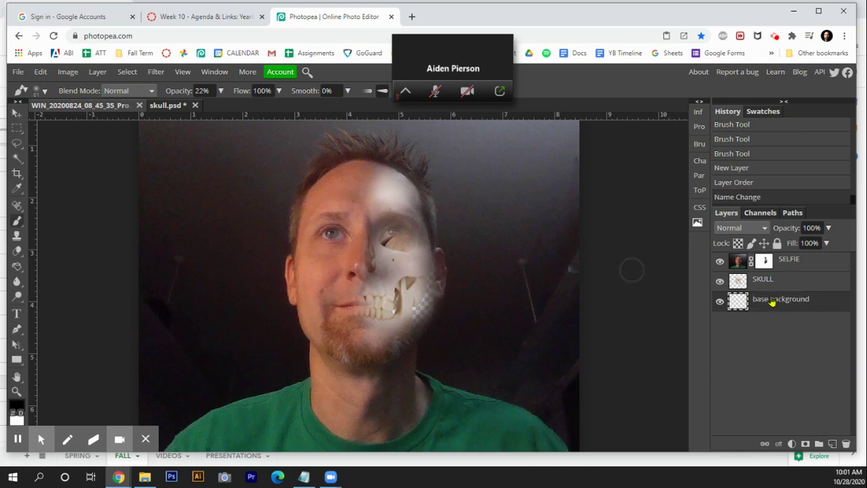
pyautogui.click(16, 266)
pyautogui.click(490, 314)
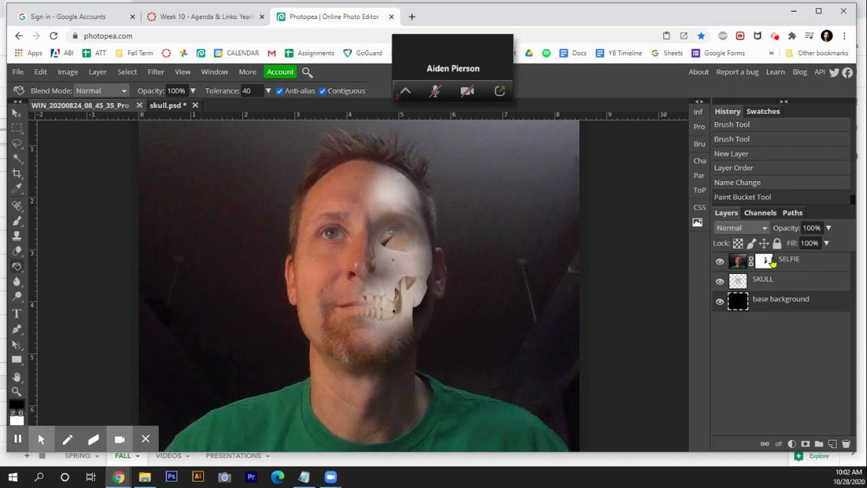
# Soften the SELFIE mask edges at forehead and jaw, and reveal more of the eye socket.
pyautogui.click(766, 262)
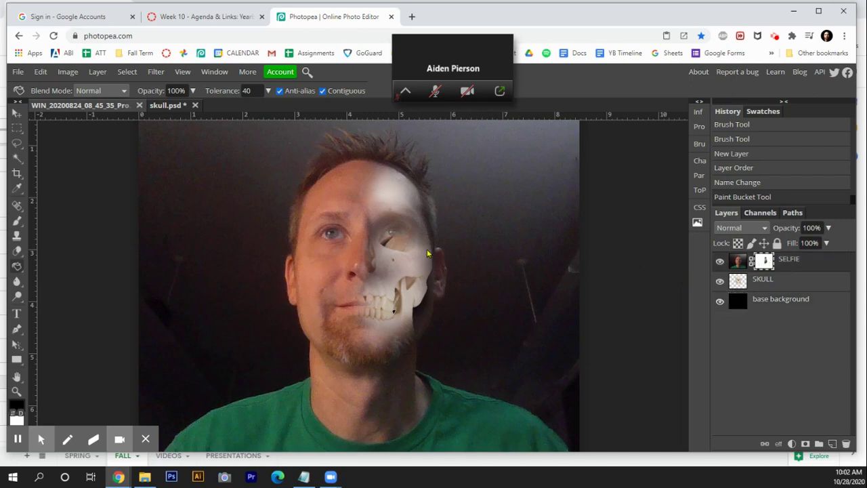
pyautogui.press('b')
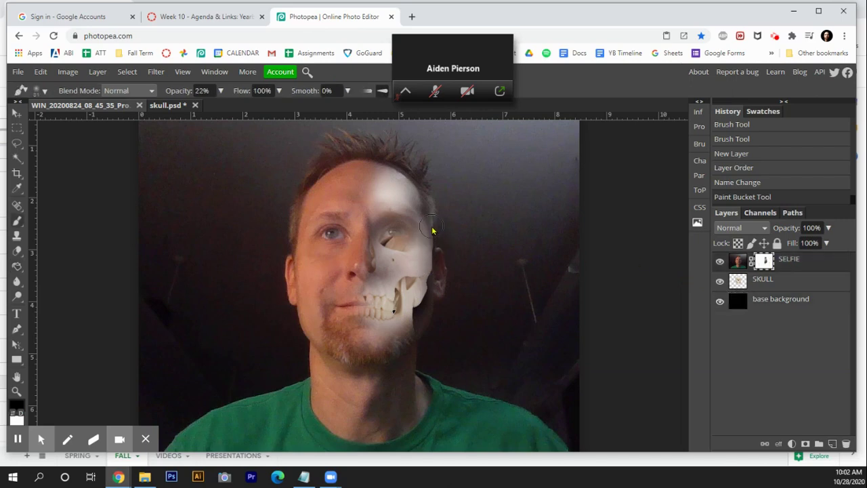
pyautogui.moveTo(429, 211); pyautogui.dragTo(383, 183)
pyautogui.click(380, 180)
pyautogui.moveTo(397, 332)
pyautogui.mouseDown()
pyautogui.moveTo(380, 304)
pyautogui.moveTo(369, 307)
pyautogui.moveTo(384, 315)
pyautogui.moveTo(383, 336)
pyautogui.moveTo(394, 327)
pyautogui.mouseUp()
pyautogui.moveTo(407, 250)
pyautogui.mouseDown()
pyautogui.moveTo(389, 254)
pyautogui.moveTo(415, 247)
pyautogui.moveTo(392, 258)
pyautogui.mouseUp()
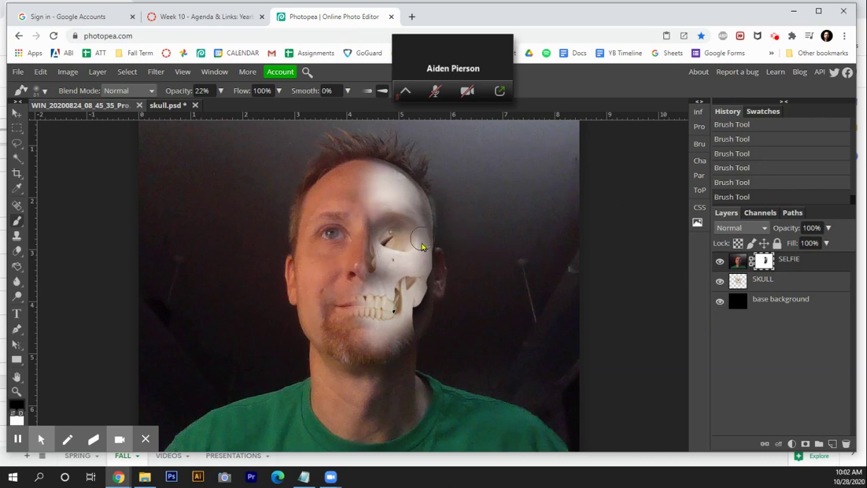
pyautogui.moveTo(398, 249)
pyautogui.mouseDown()
pyautogui.moveTo(408, 230)
pyautogui.moveTo(385, 227)
pyautogui.moveTo(406, 248)
pyautogui.moveTo(414, 236)
pyautogui.moveTo(436, 252)
pyautogui.mouseUp()
# On a new layer, paint faint 10% opacity brush shading over the forehead, ear and jaw edge.
pyautogui.click(833, 444)
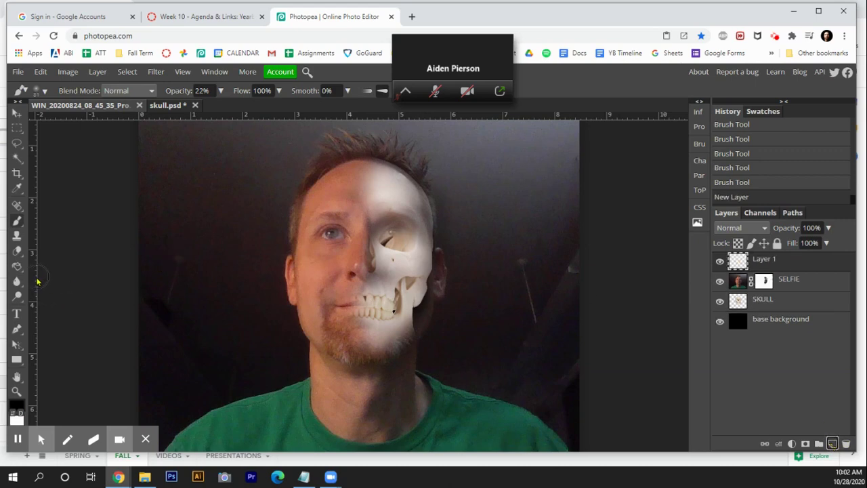
pyautogui.hotkey('shift', 'b')
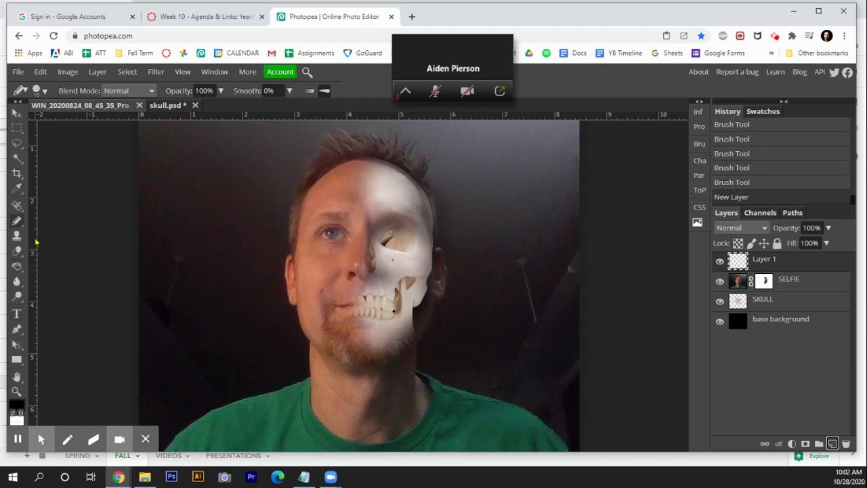
pyautogui.click(16, 221)
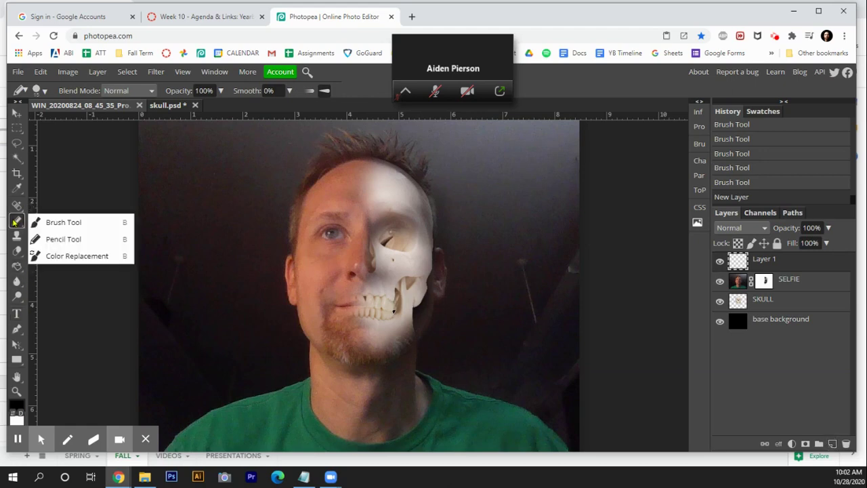
pyautogui.click(55, 222)
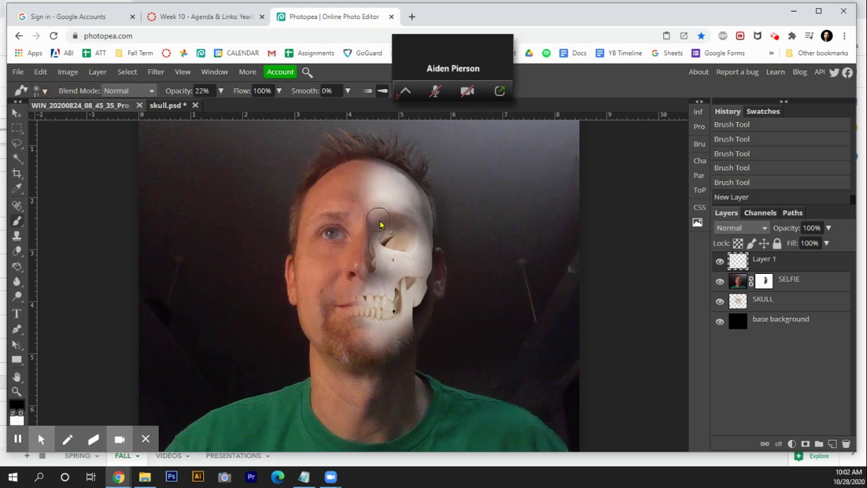
pyautogui.click(220, 90)
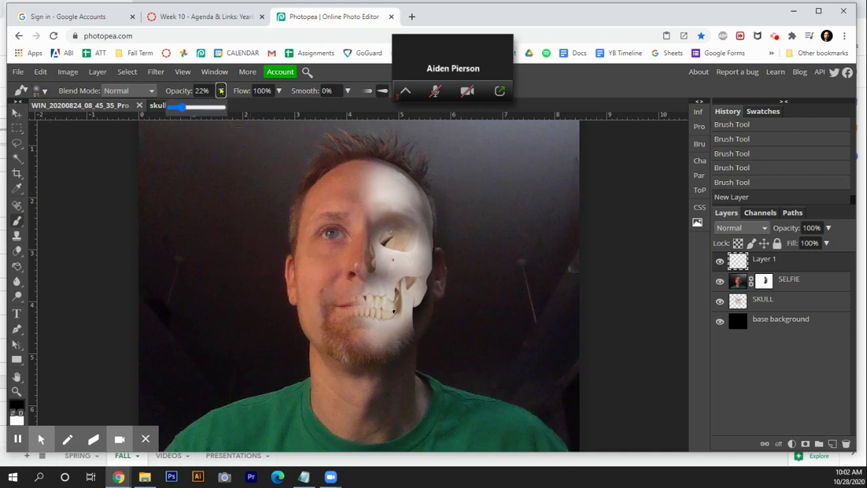
pyautogui.moveTo(183, 107); pyautogui.dragTo(174, 107)
pyautogui.moveTo(385, 228)
pyautogui.mouseDown()
pyautogui.moveTo(418, 235)
pyautogui.moveTo(410, 223)
pyautogui.moveTo(415, 233)
pyautogui.moveTo(393, 231)
pyautogui.moveTo(412, 214)
pyautogui.moveTo(398, 235)
pyautogui.moveTo(411, 239)
pyautogui.moveTo(399, 254)
pyautogui.moveTo(403, 244)
pyautogui.moveTo(387, 245)
pyautogui.mouseUp()
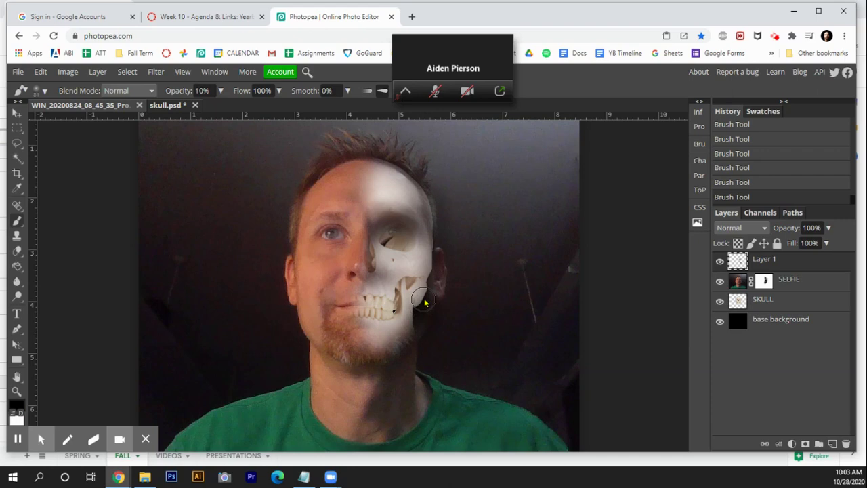
pyautogui.moveTo(424, 303)
pyautogui.mouseDown()
pyautogui.moveTo(440, 236)
pyautogui.moveTo(442, 262)
pyautogui.moveTo(439, 232)
pyautogui.mouseUp()
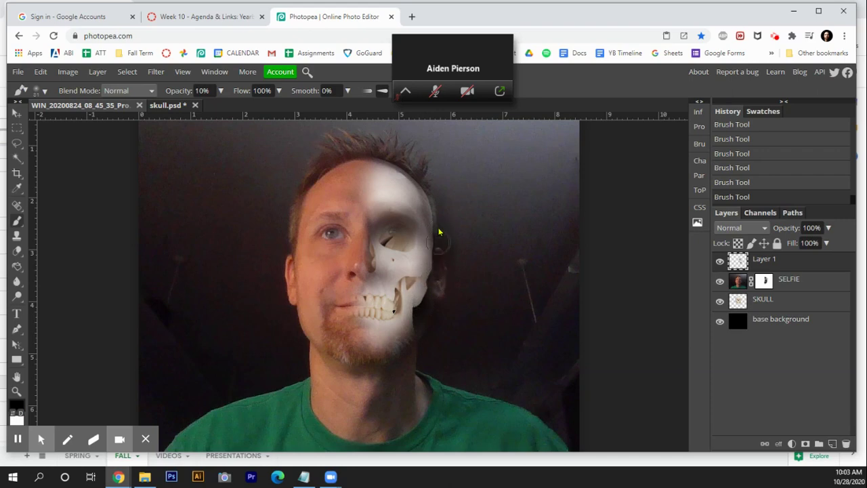
# Darken the ear and the skull's outer edge with the 10% brush on the SELFIE photo.
pyautogui.click(739, 281)
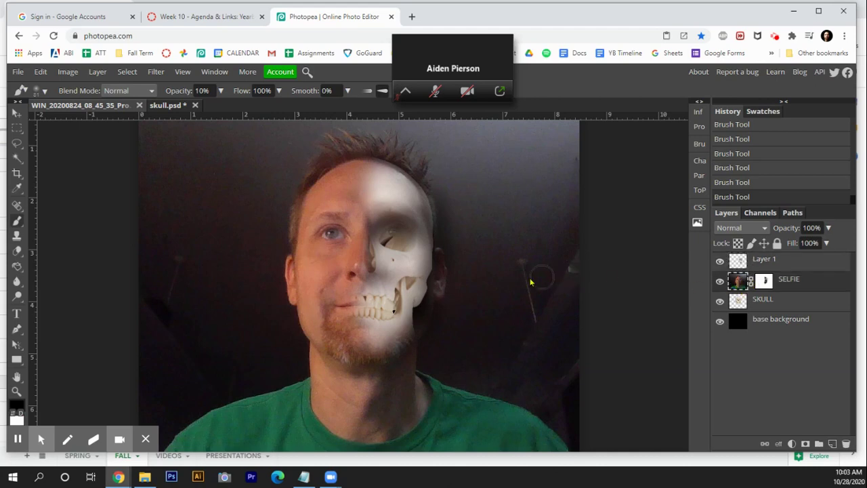
pyautogui.moveTo(445, 294)
pyautogui.mouseDown()
pyautogui.moveTo(447, 248)
pyautogui.moveTo(439, 300)
pyautogui.moveTo(449, 248)
pyautogui.moveTo(450, 258)
pyautogui.mouseUp()
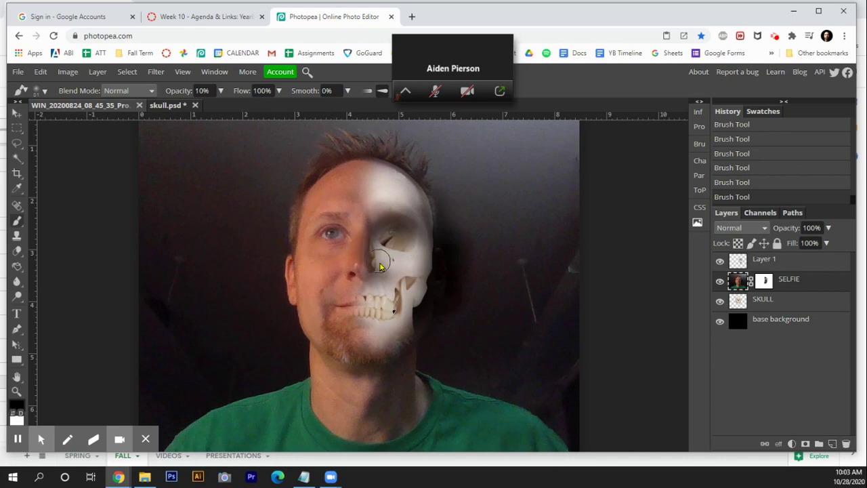
pyautogui.moveTo(380, 266)
pyautogui.mouseDown()
pyautogui.moveTo(401, 283)
pyautogui.moveTo(424, 289)
pyautogui.moveTo(434, 281)
pyautogui.moveTo(418, 295)
pyautogui.moveTo(416, 280)
pyautogui.moveTo(439, 267)
pyautogui.moveTo(420, 290)
pyautogui.moveTo(440, 248)
pyautogui.moveTo(420, 295)
pyautogui.moveTo(439, 259)
pyautogui.moveTo(418, 290)
pyautogui.moveTo(419, 282)
pyautogui.moveTo(441, 250)
pyautogui.moveTo(423, 299)
pyautogui.moveTo(468, 257)
pyautogui.moveTo(463, 245)
pyautogui.moveTo(424, 263)
pyautogui.moveTo(425, 218)
pyautogui.moveTo(389, 225)
pyautogui.moveTo(414, 237)
pyautogui.mouseUp()
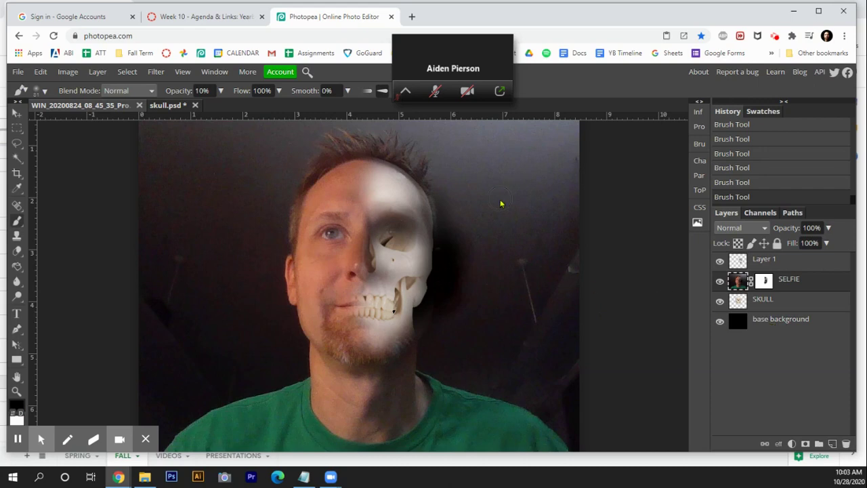
# Open halloween bg.psd and select the entire forest image.
pyautogui.hotkey('ctrl', 'o')
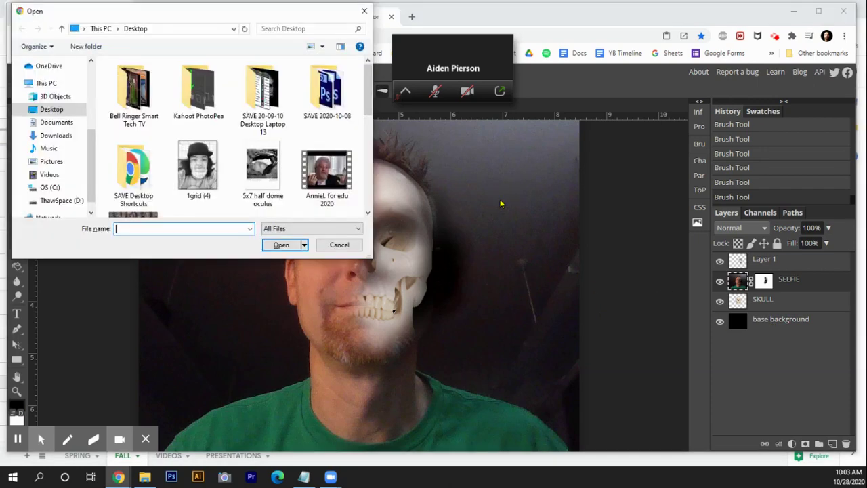
pyautogui.moveTo(370, 95); pyautogui.dragTo(375, 131)
pyautogui.doubleClick(328, 122)
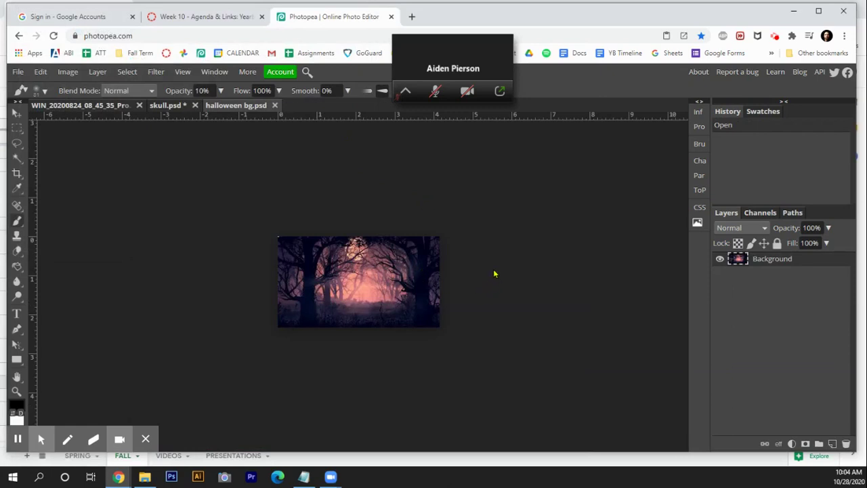
pyautogui.hotkey('ctrl', 'a')
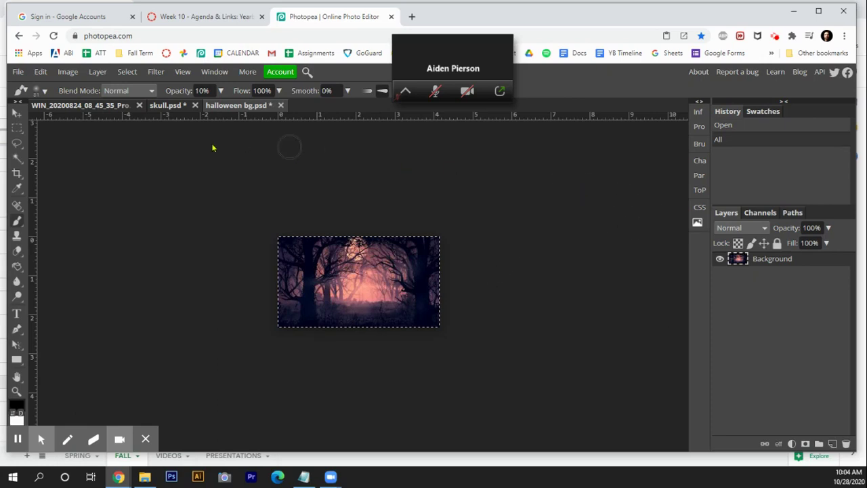
# Paste the forest image into the selfie document and move the new layer above SELFIE.
pyautogui.click(70, 106)
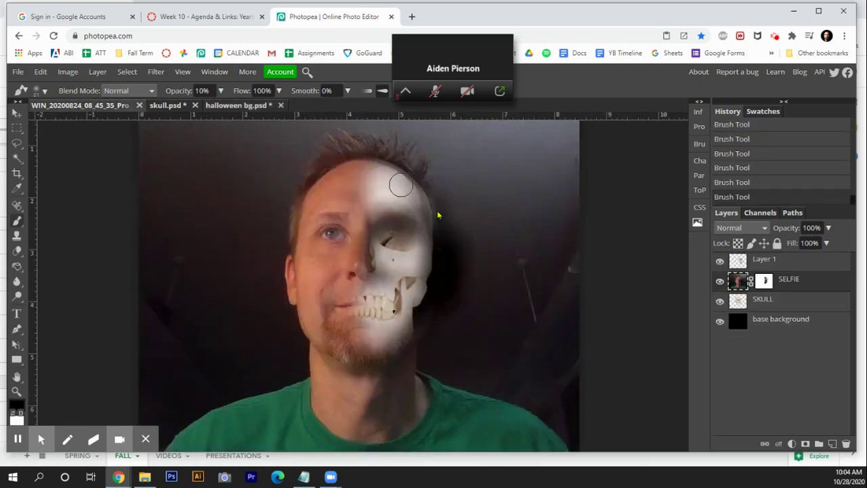
pyautogui.click(779, 324)
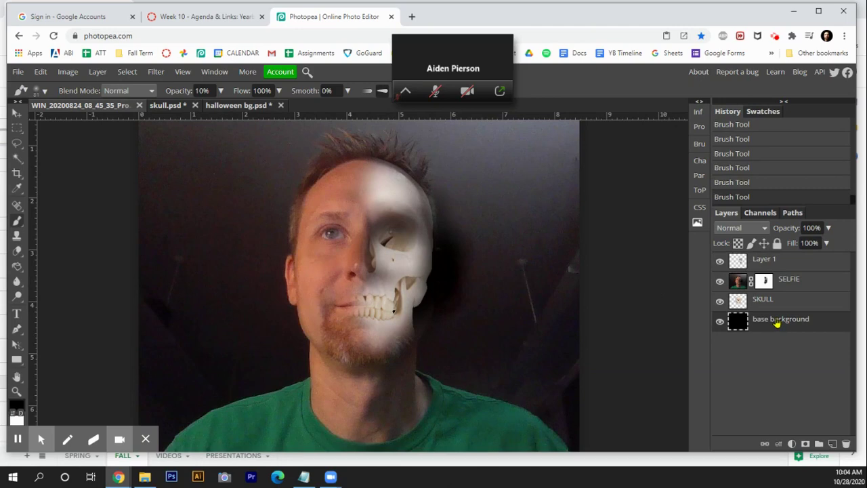
pyautogui.hotkey('ctrl', 'v')
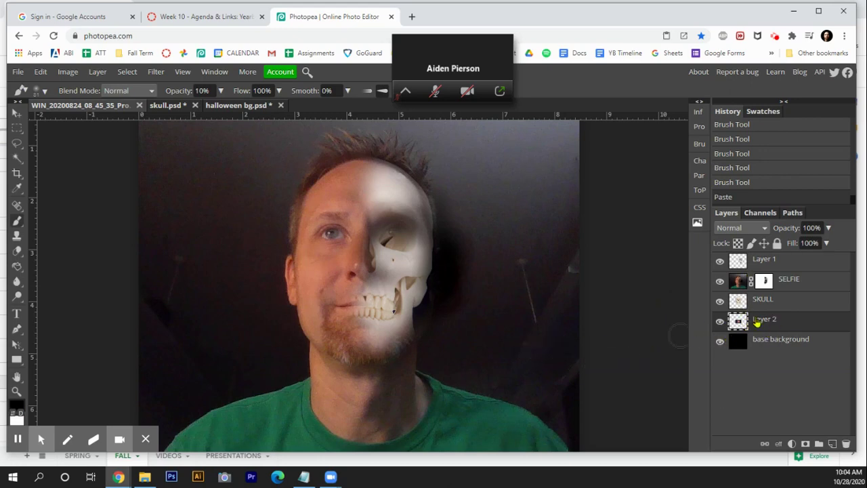
pyautogui.moveTo(761, 298)
pyautogui.mouseDown()
pyautogui.moveTo(760, 246)
pyautogui.moveTo(762, 285)
pyautogui.mouseUp()
pyautogui.moveTo(767, 321); pyautogui.dragTo(768, 271)
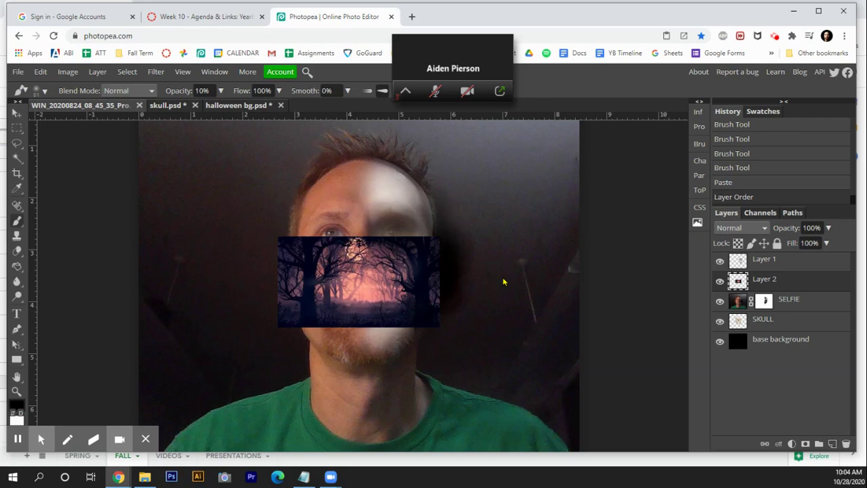
# Free-transform the forest image so it is enlarged to cover the whole portrait.
pyautogui.hotkey('ctrl', 'alt', 't')
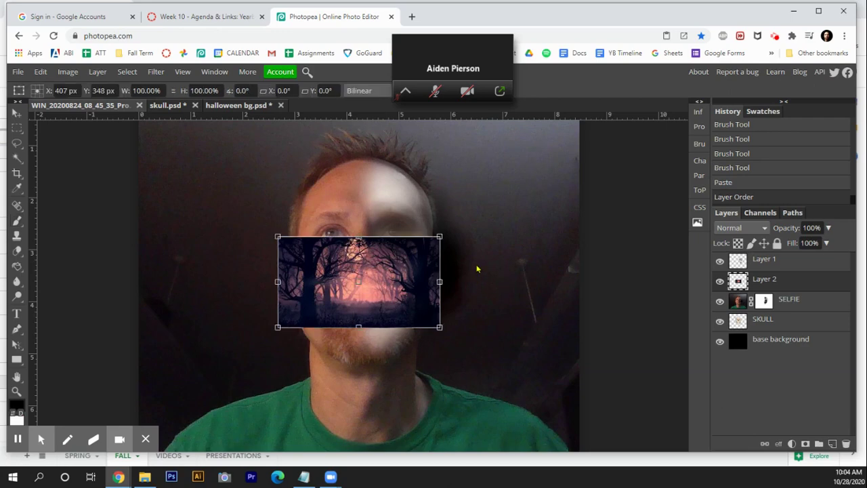
pyautogui.hotkey('ctrl', '-')
pyautogui.hotkey('ctrl', '-')
pyautogui.hotkey('ctrl', '-')
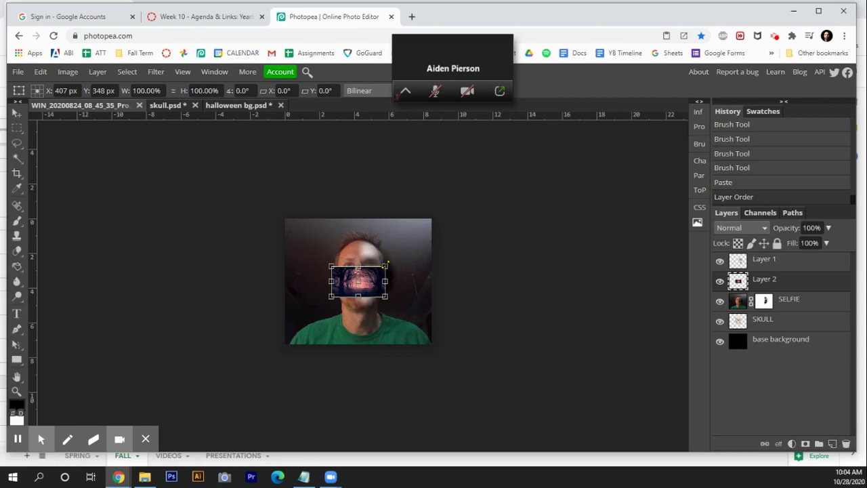
pyautogui.moveTo(387, 264); pyautogui.dragTo(616, 136)
pyautogui.moveTo(567, 194); pyautogui.dragTo(437, 261)
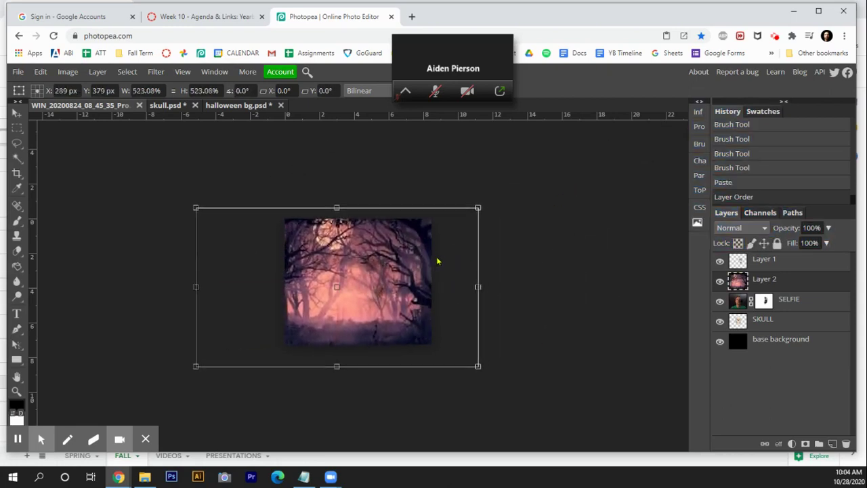
pyautogui.press('Return')
# Move the forest layer below the SKULL layer in the Layers panel.
pyautogui.press('b')
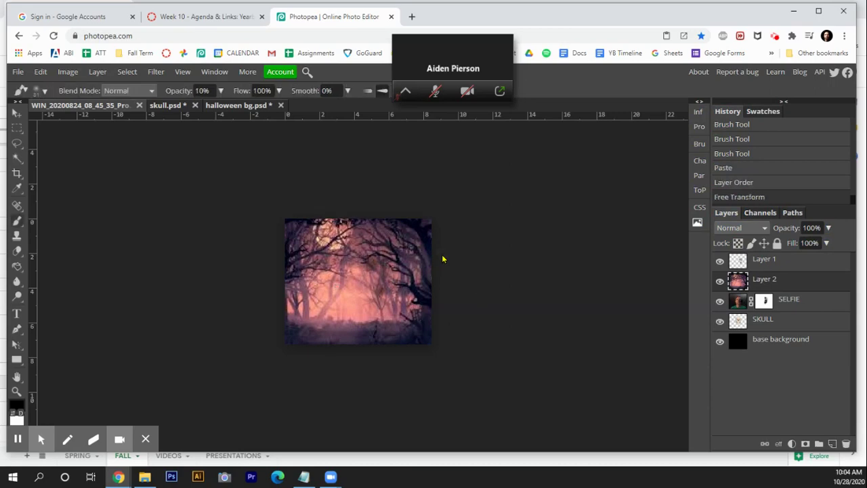
pyautogui.hotkey('ctrl', '+')
pyautogui.hotkey('ctrl', '-')
pyautogui.hotkey('ctrl', '-')
pyautogui.hotkey('ctrl', '-')
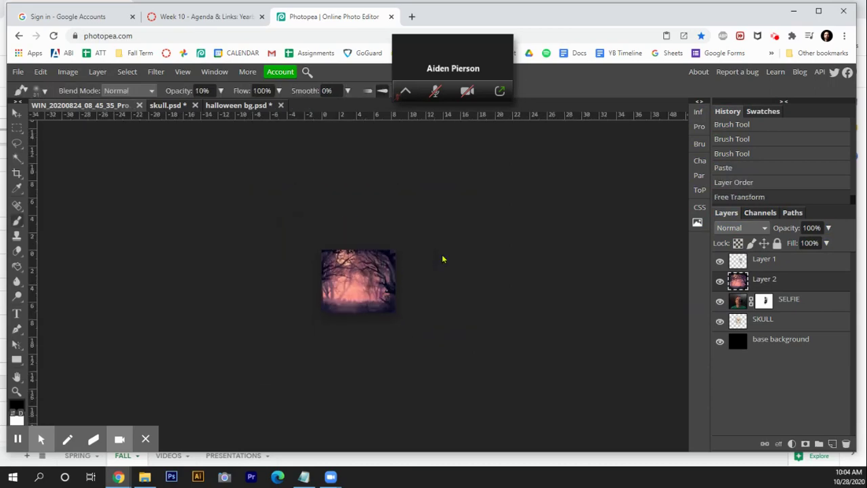
pyautogui.hotkey('ctrl', '+')
pyautogui.hotkey('ctrl', '+')
pyautogui.hotkey('ctrl', '+')
pyautogui.hotkey('ctrl', '+')
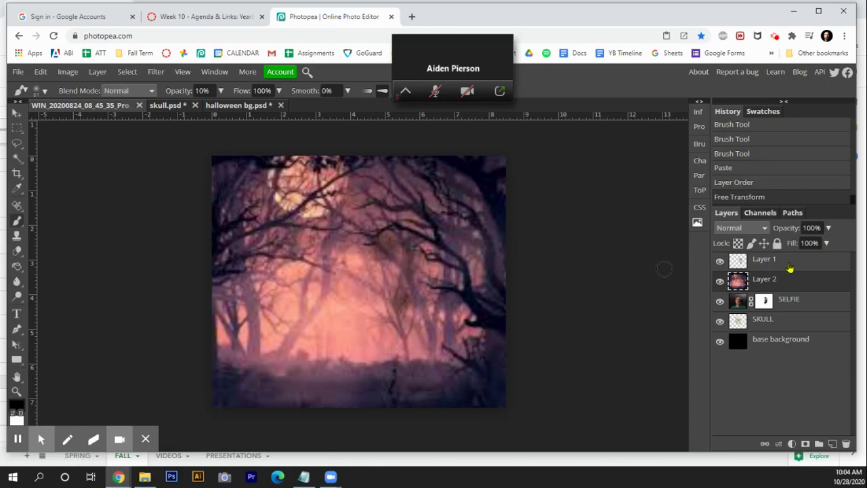
pyautogui.moveTo(802, 283); pyautogui.dragTo(800, 330)
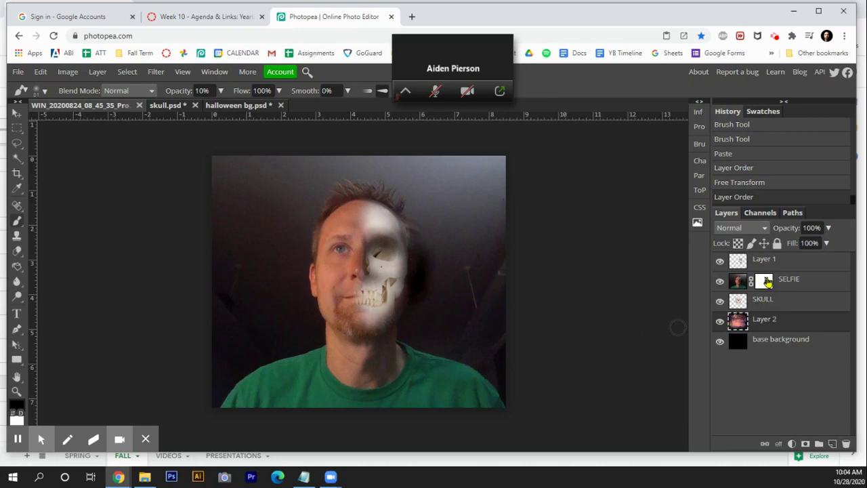
# Set a soft 0% hardness, 228 px brush on the SELFIE mask, then undo a trial stroke.
pyautogui.click(764, 281)
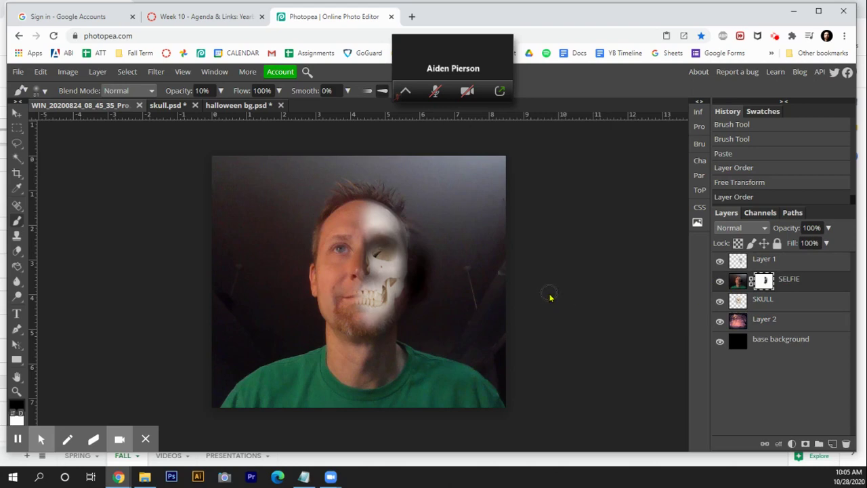
pyautogui.hotkey('shift', 'b')
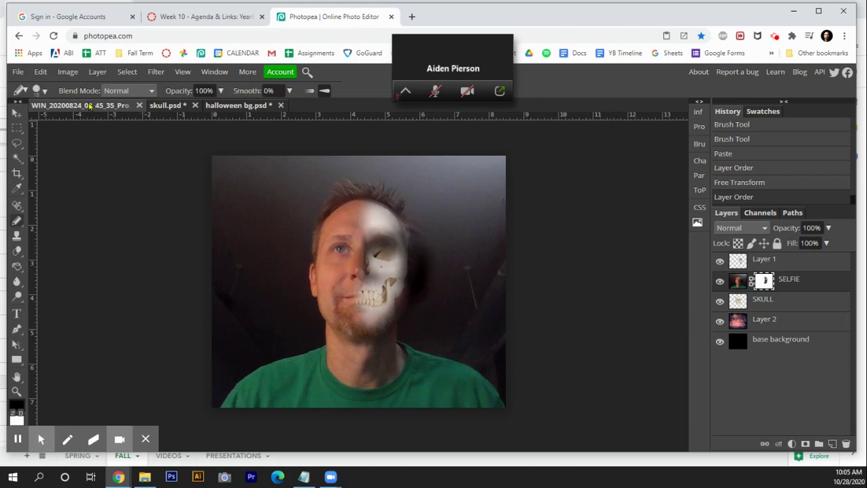
pyautogui.click(41, 91)
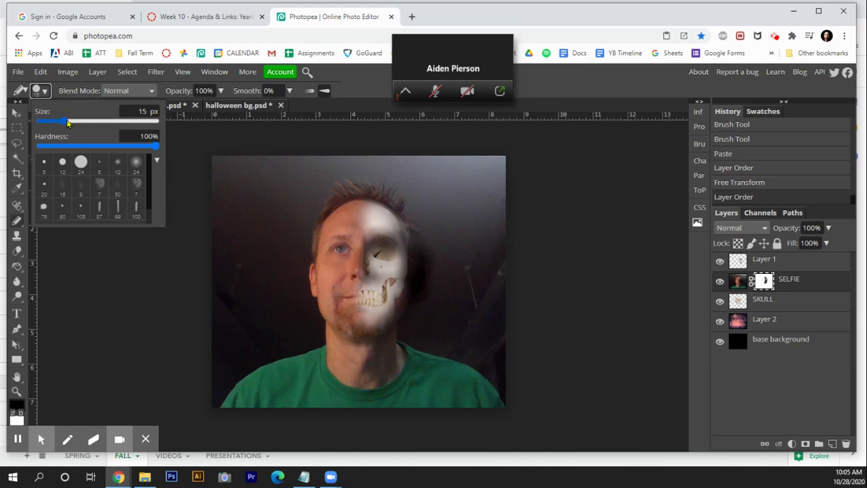
pyautogui.moveTo(67, 123)
pyautogui.mouseDown()
pyautogui.moveTo(144, 122)
pyautogui.moveTo(102, 147)
pyautogui.moveTo(17, 146)
pyautogui.mouseUp()
pyautogui.click(136, 172)
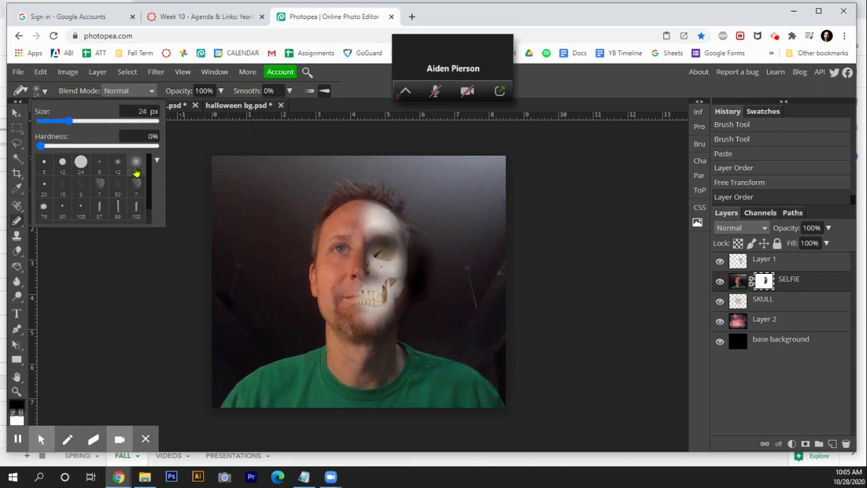
pyautogui.moveTo(70, 122); pyautogui.dragTo(108, 122)
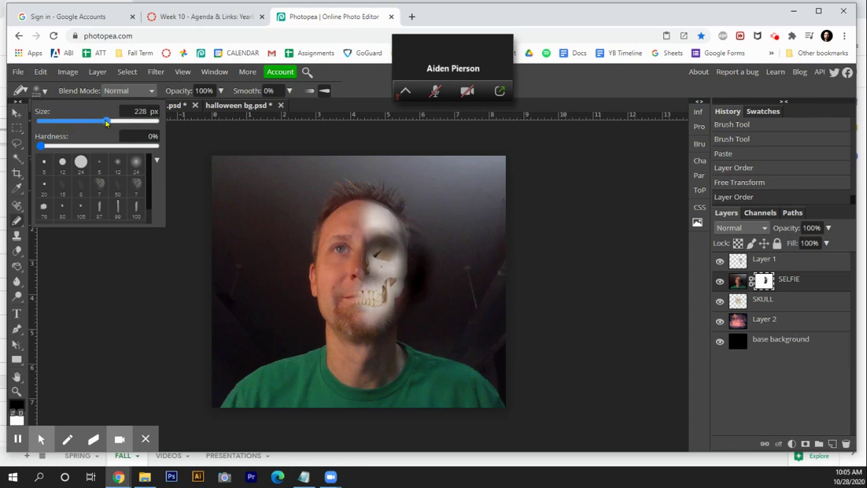
pyautogui.moveTo(455, 205)
pyautogui.mouseDown()
pyautogui.moveTo(464, 281)
pyautogui.moveTo(469, 218)
pyautogui.moveTo(473, 298)
pyautogui.moveTo(497, 233)
pyautogui.moveTo(526, 252)
pyautogui.mouseUp()
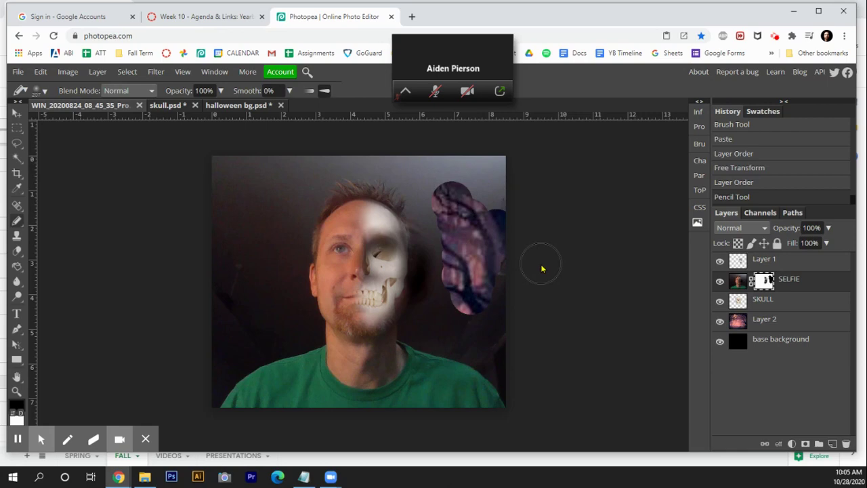
pyautogui.hotkey('ctrl', 'z')
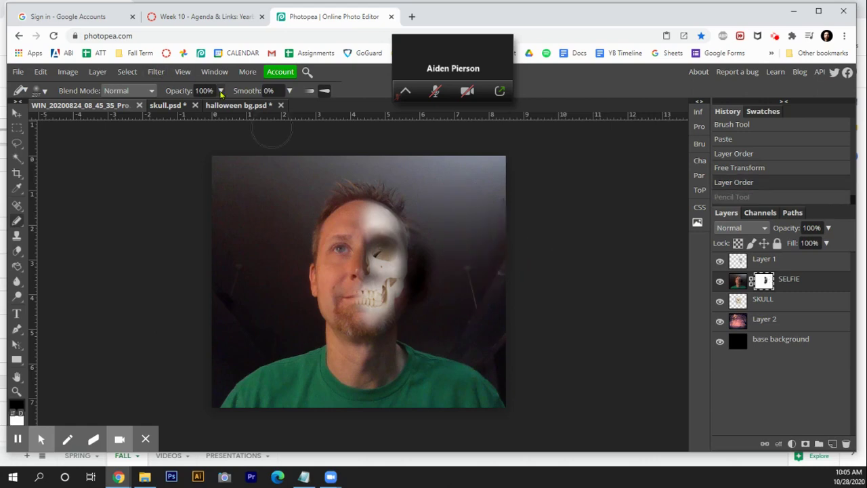
# Set brush opacity to 13% and softly paint the SELFIE mask to reveal forest top-left of the head.
pyautogui.moveTo(221, 91); pyautogui.dragTo(180, 113)
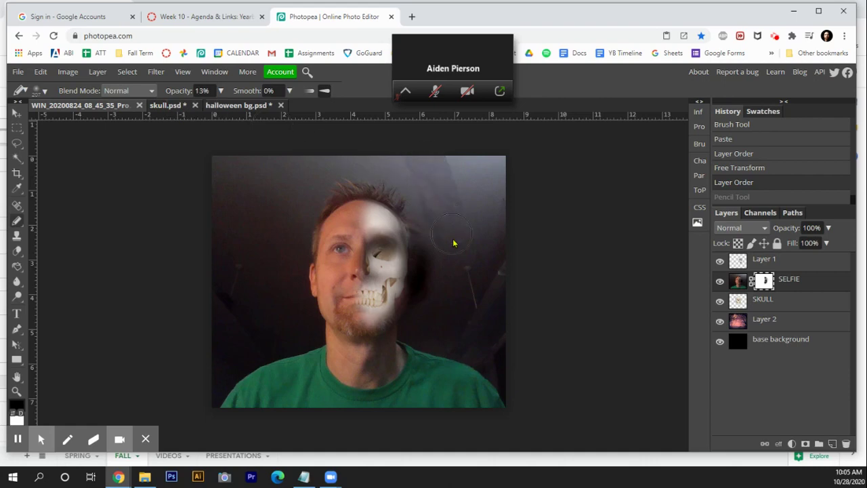
pyautogui.click(454, 194)
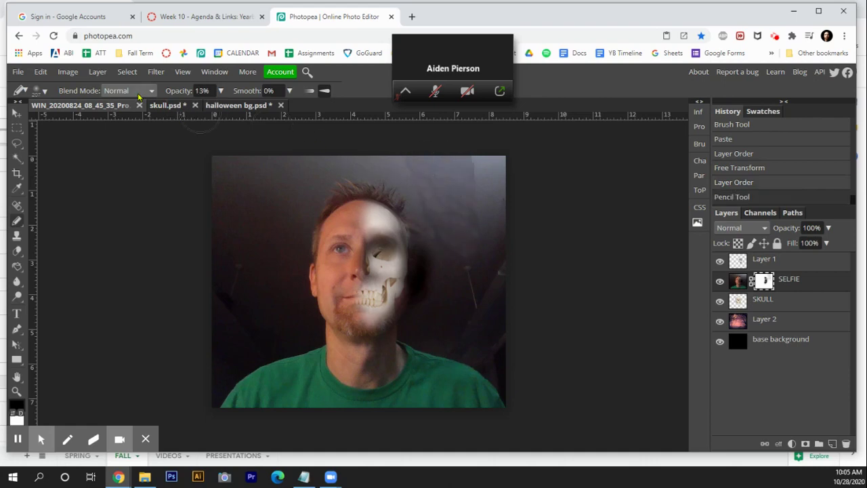
pyautogui.click(44, 91)
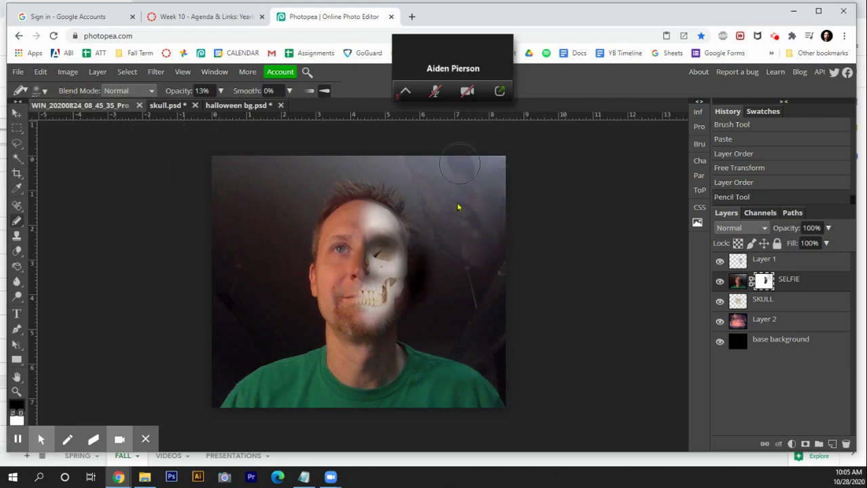
pyautogui.moveTo(400, 172)
pyautogui.mouseDown()
pyautogui.moveTo(331, 160)
pyautogui.moveTo(344, 153)
pyautogui.moveTo(286, 195)
pyautogui.moveTo(285, 186)
pyautogui.moveTo(266, 238)
pyautogui.mouseUp()
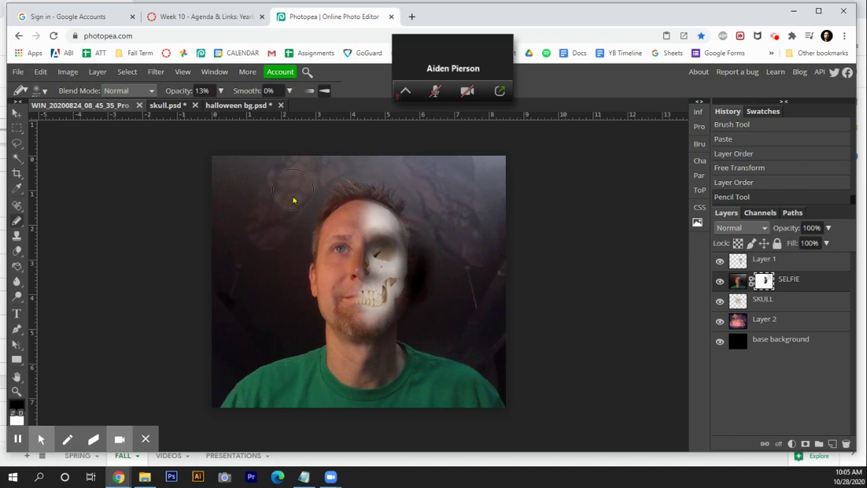
pyautogui.moveTo(294, 200)
pyautogui.mouseDown()
pyautogui.moveTo(282, 239)
pyautogui.moveTo(286, 198)
pyautogui.moveTo(272, 149)
pyautogui.moveTo(164, 305)
pyautogui.moveTo(195, 262)
pyautogui.moveTo(218, 321)
pyautogui.moveTo(262, 317)
pyautogui.moveTo(295, 292)
pyautogui.moveTo(294, 247)
pyautogui.moveTo(284, 313)
pyautogui.moveTo(289, 339)
pyautogui.moveTo(301, 315)
pyautogui.moveTo(309, 336)
pyautogui.moveTo(227, 383)
pyautogui.moveTo(259, 345)
pyautogui.moveTo(240, 325)
pyautogui.moveTo(222, 383)
pyautogui.moveTo(258, 248)
pyautogui.moveTo(263, 153)
pyautogui.moveTo(333, 126)
pyautogui.mouseUp()
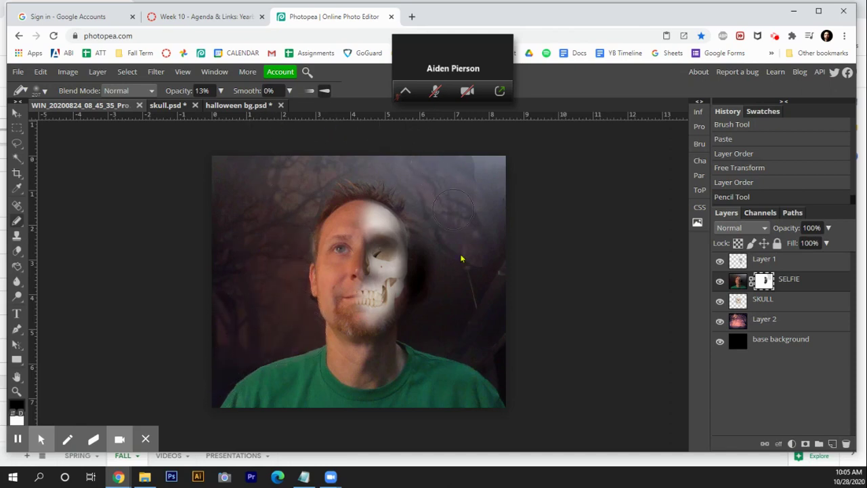
# Blend faint forest into the top-right, the top edge and the lower left, then select the SELFIE image.
pyautogui.click(476, 170)
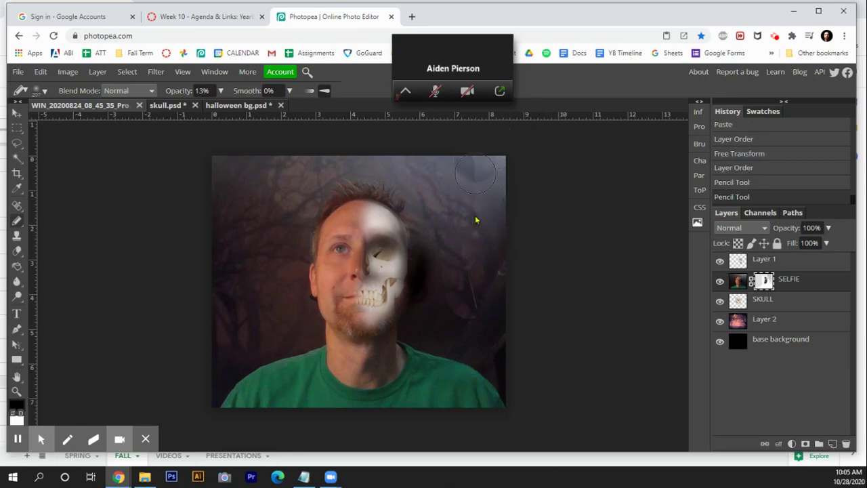
pyautogui.click(485, 168)
pyautogui.click(488, 175)
pyautogui.click(499, 203)
pyautogui.click(478, 181)
pyautogui.moveTo(473, 178)
pyautogui.mouseDown()
pyautogui.moveTo(447, 178)
pyautogui.moveTo(483, 207)
pyautogui.moveTo(479, 178)
pyautogui.moveTo(393, 159)
pyautogui.mouseUp()
pyautogui.click(433, 166)
pyautogui.click(447, 169)
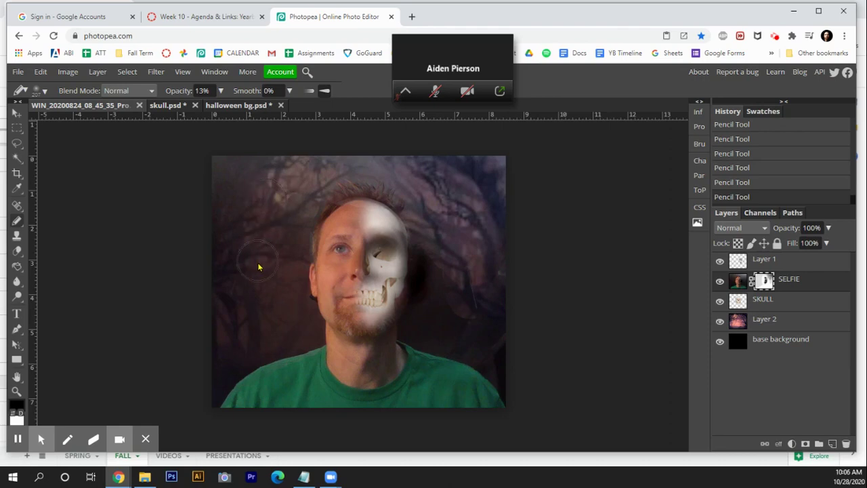
pyautogui.click(261, 298)
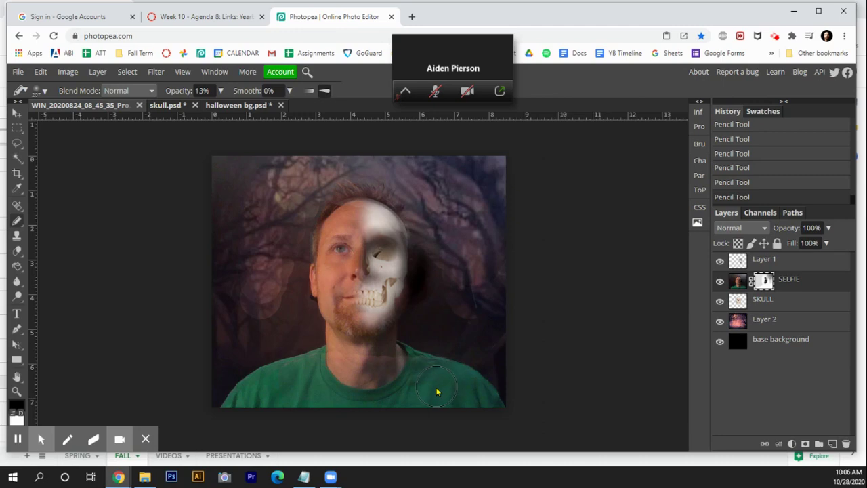
pyautogui.click(739, 287)
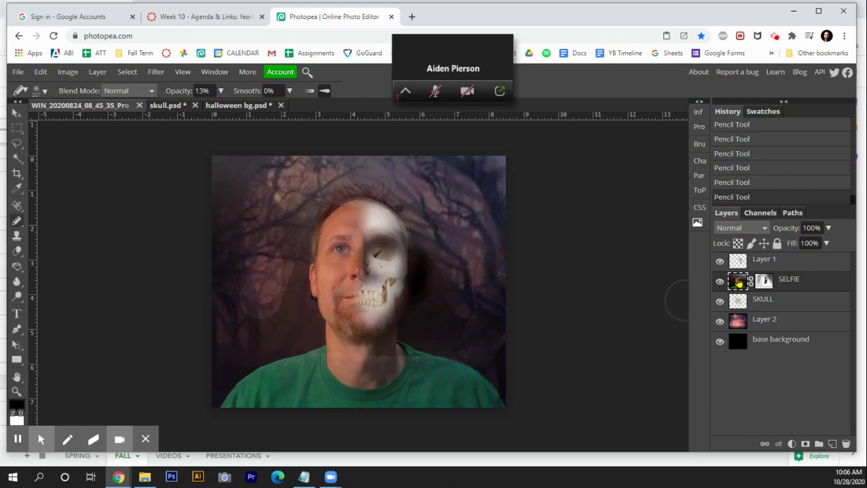
# Apply Hue/Saturation to the selfie, cutting red saturation by 34 and nudging lightness and hue.
pyautogui.hotkey('ctrl', 'u')
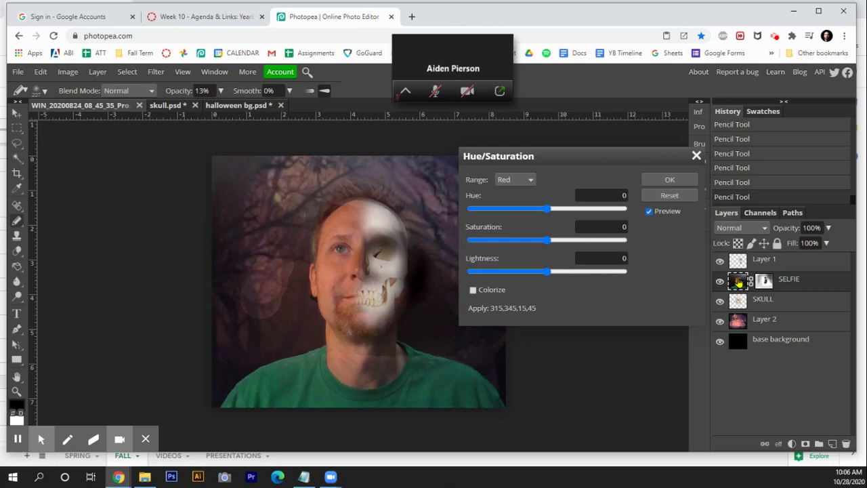
pyautogui.click(43, 73)
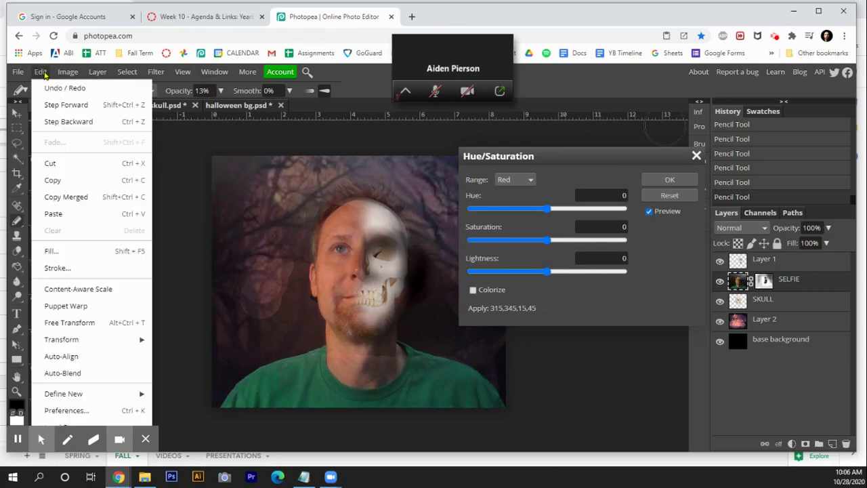
pyautogui.moveTo(62, 72)
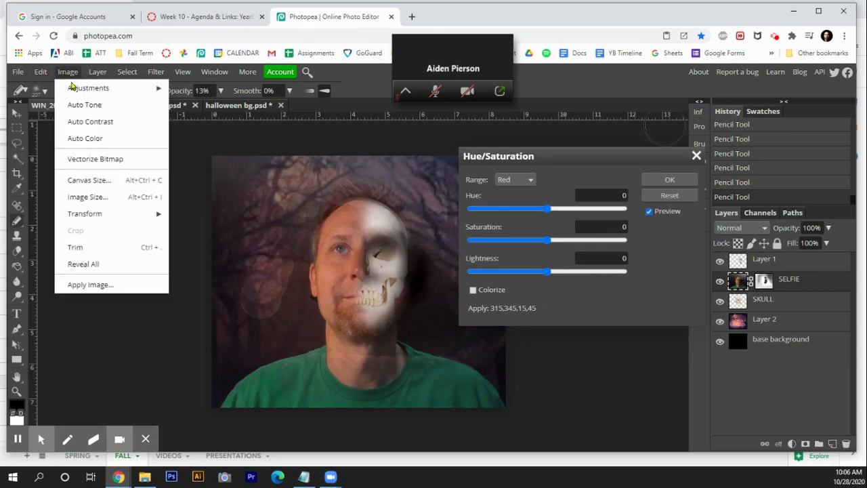
pyautogui.moveTo(75, 89)
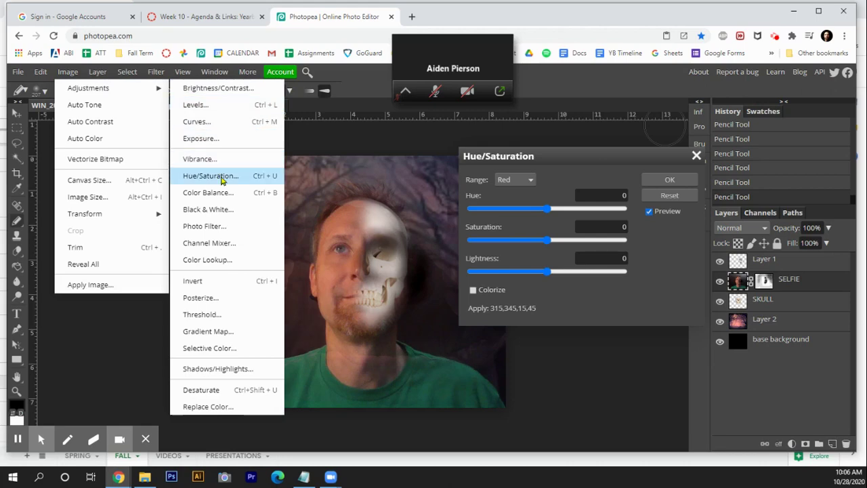
pyautogui.click(613, 160)
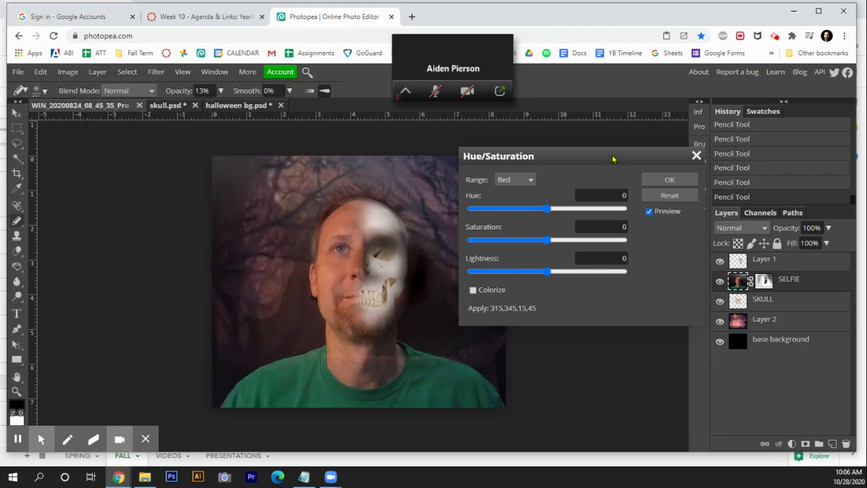
pyautogui.moveTo(550, 242); pyautogui.dragTo(546, 271)
pyautogui.moveTo(548, 210)
pyautogui.mouseDown()
pyautogui.moveTo(534, 210)
pyautogui.moveTo(551, 211)
pyautogui.mouseUp()
pyautogui.click(668, 180)
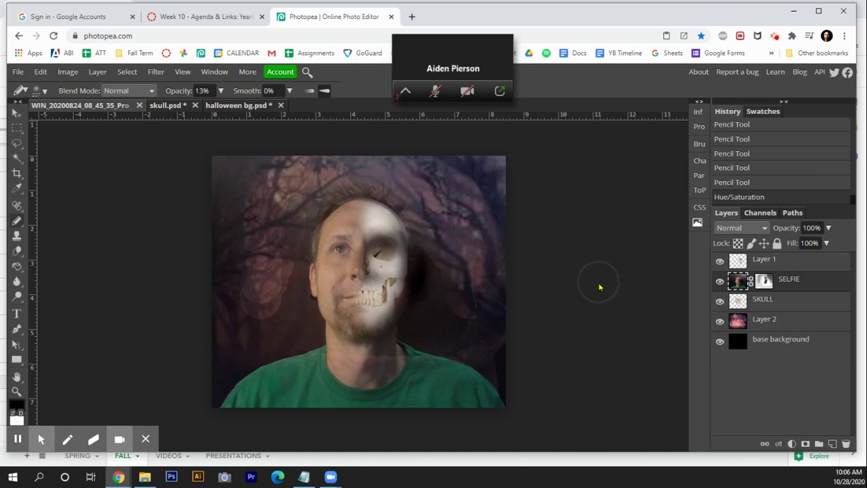
# Bring up File > Export as with the JPG format option in view.
pyautogui.click(18, 71)
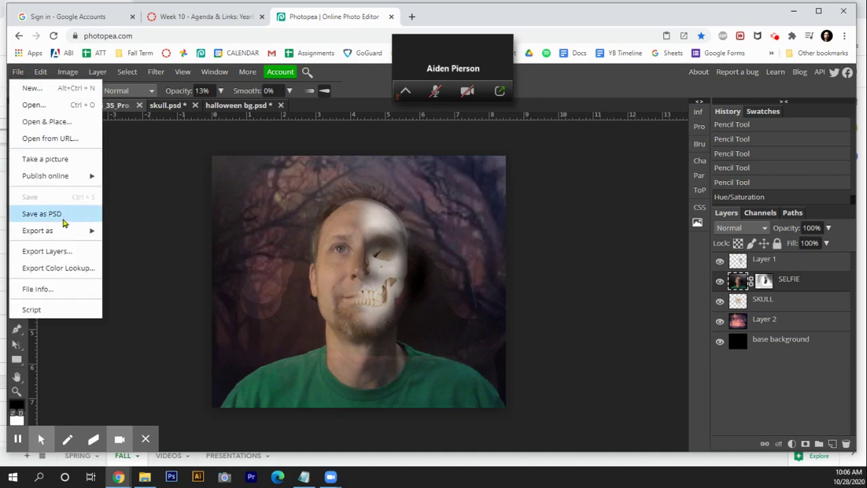
pyautogui.moveTo(68, 231)
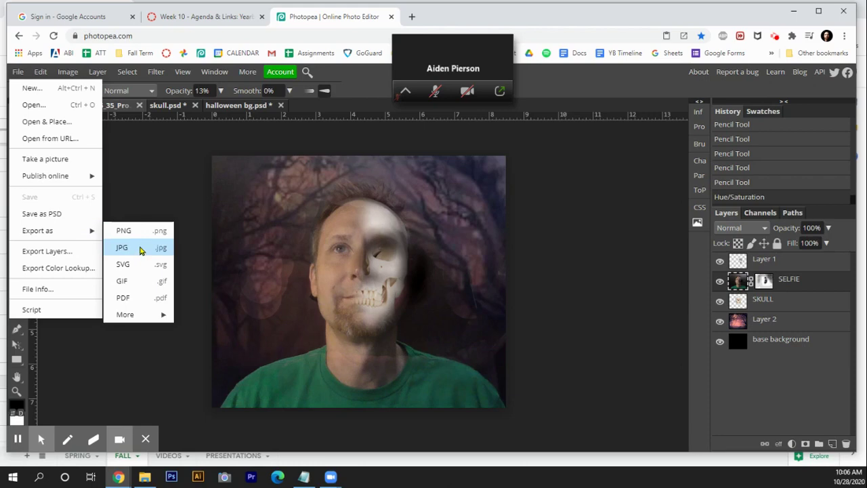